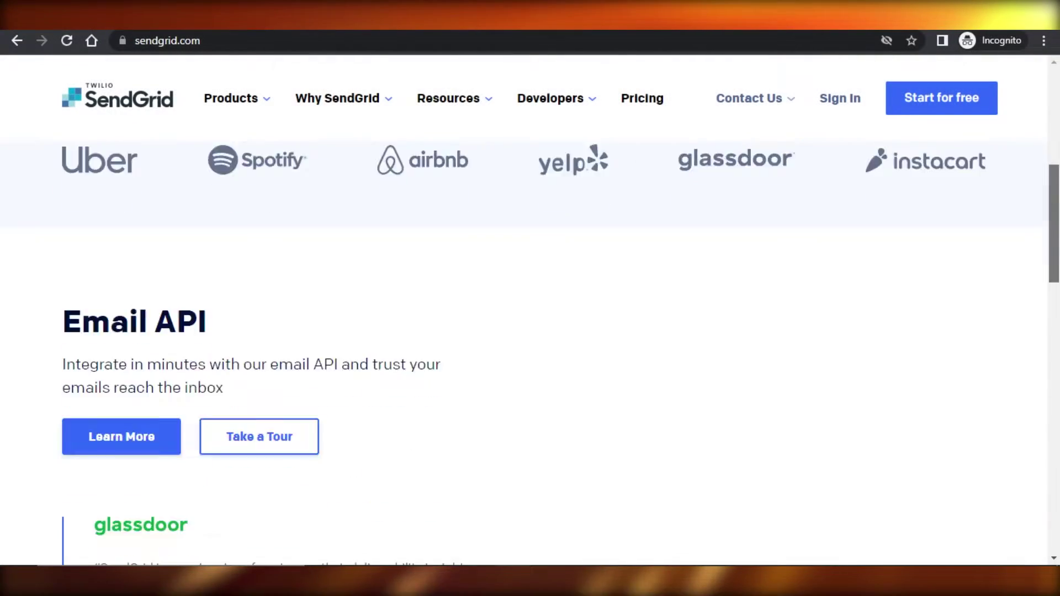
Browse the SendGrid homepage, then go to the Pricing page
scroll(531, 309, "down", 10)
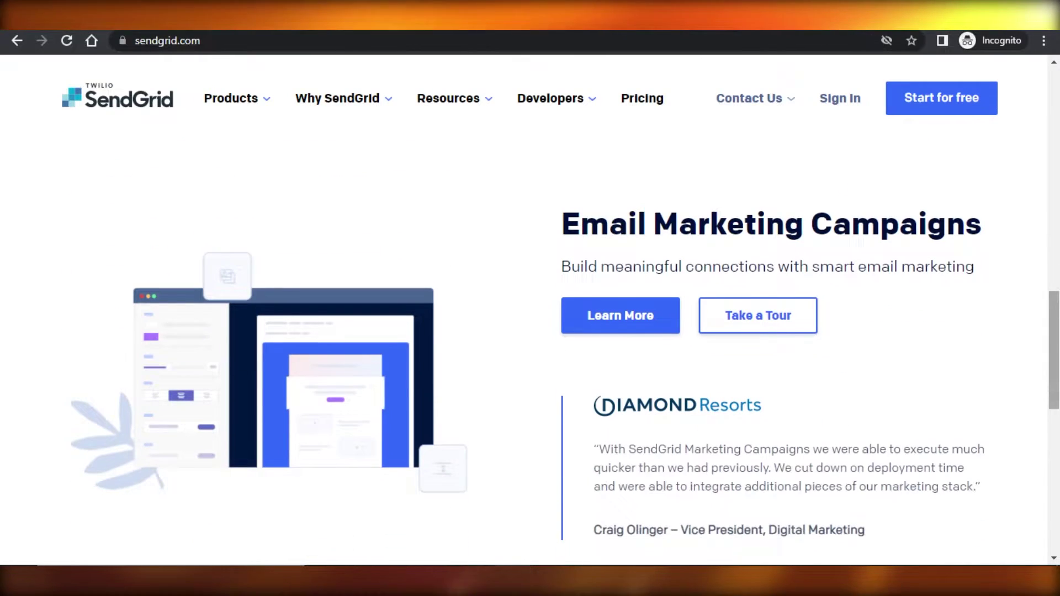
scroll(531, 309, "down", 3)
scroll(530, 309, "up", 12)
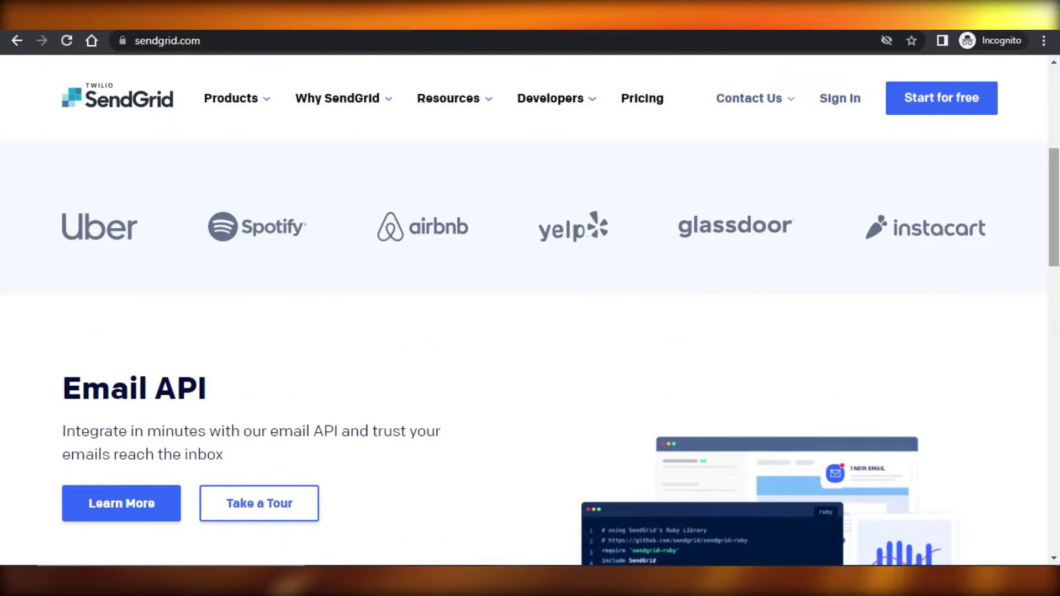
scroll(531, 310, "up", 6)
scroll(530, 310, "down", 7)
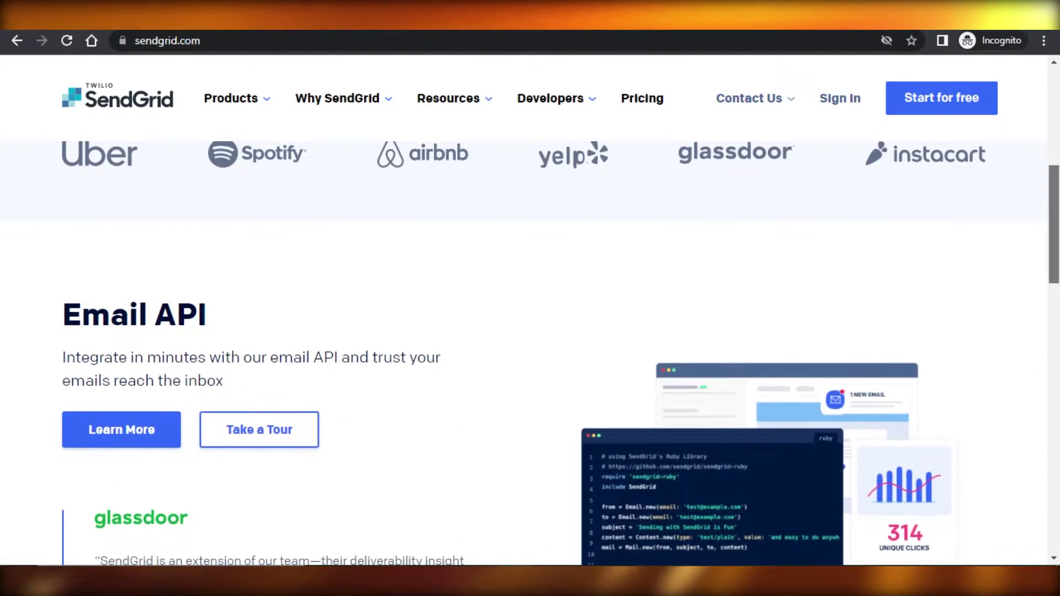
scroll(530, 309, "down", 7)
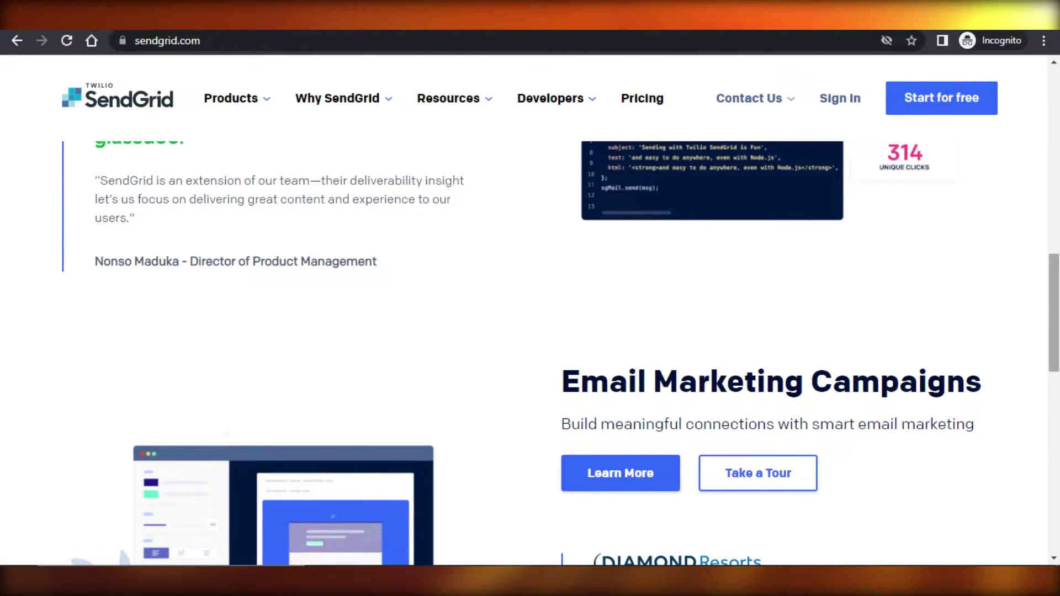
scroll(1059, 440, "down", 2)
scroll(1058, 440, "down", 7)
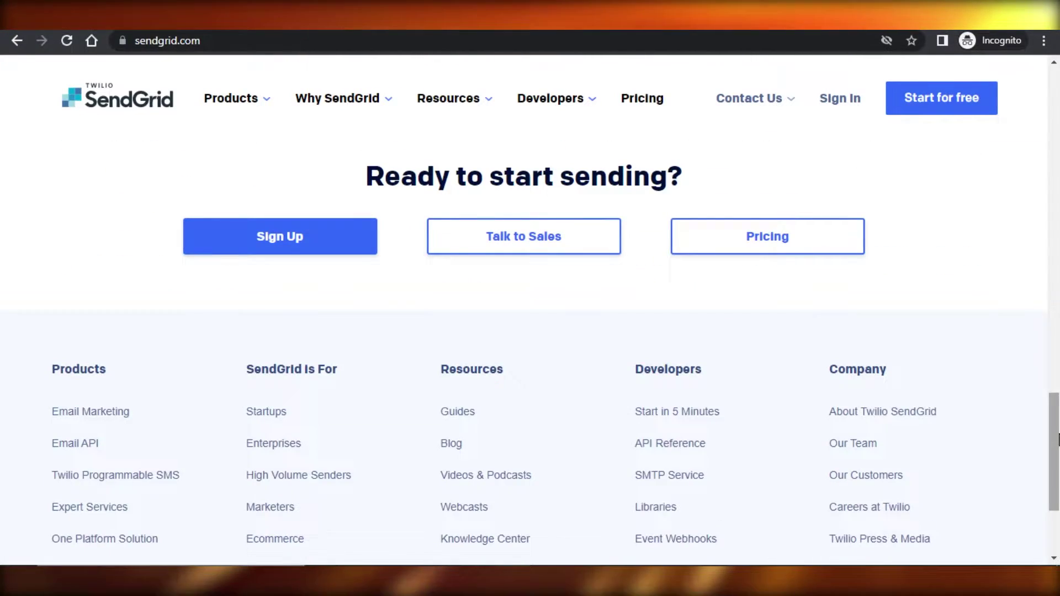
scroll(530, 309, "up", 20)
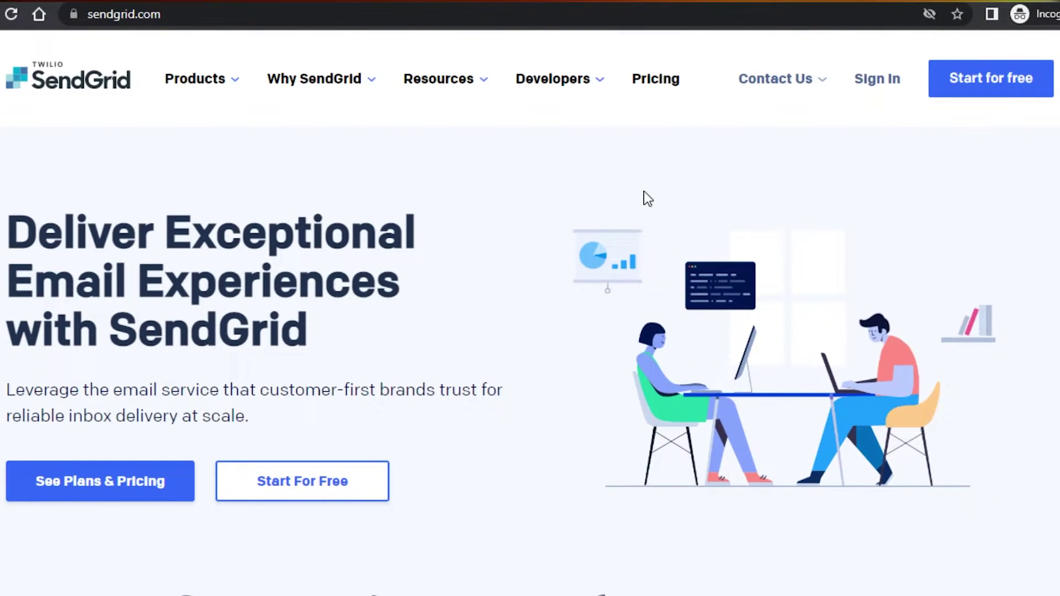
scroll(644, 191, "down", 5)
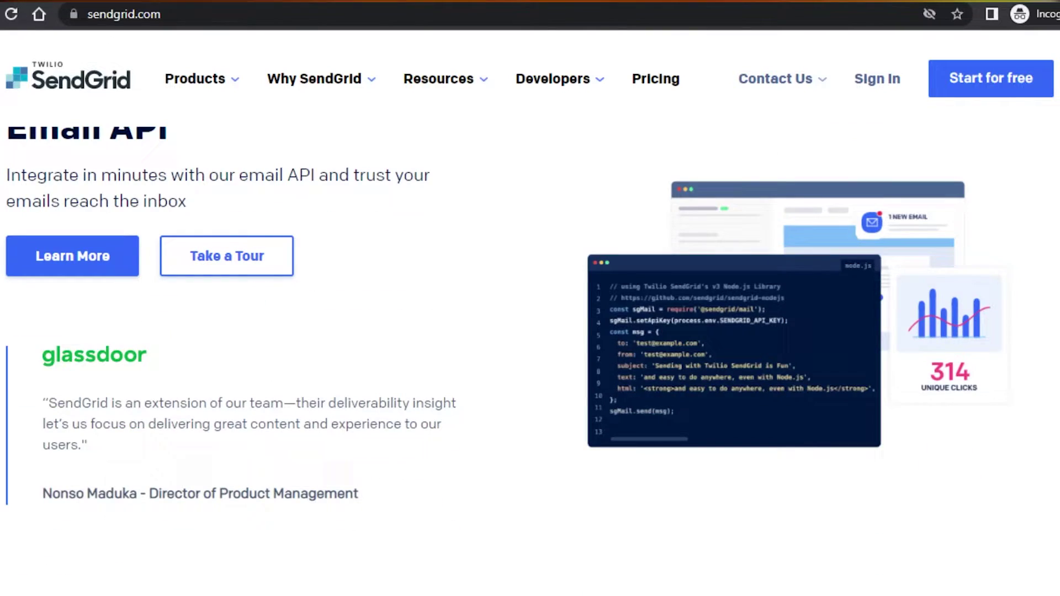
scroll(530, 309, "down", 15)
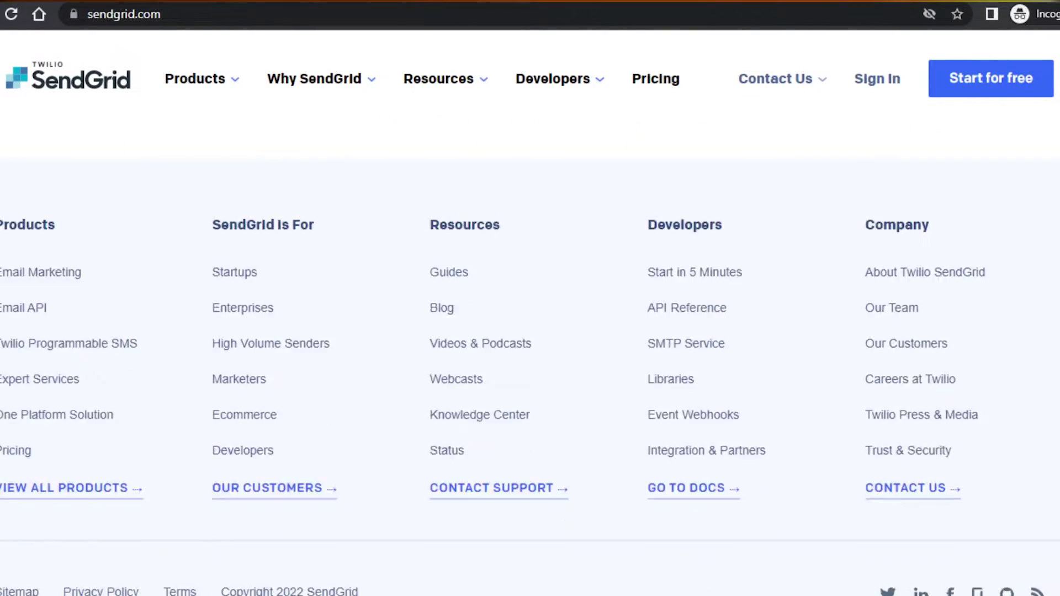
scroll(530, 309, "up", 20)
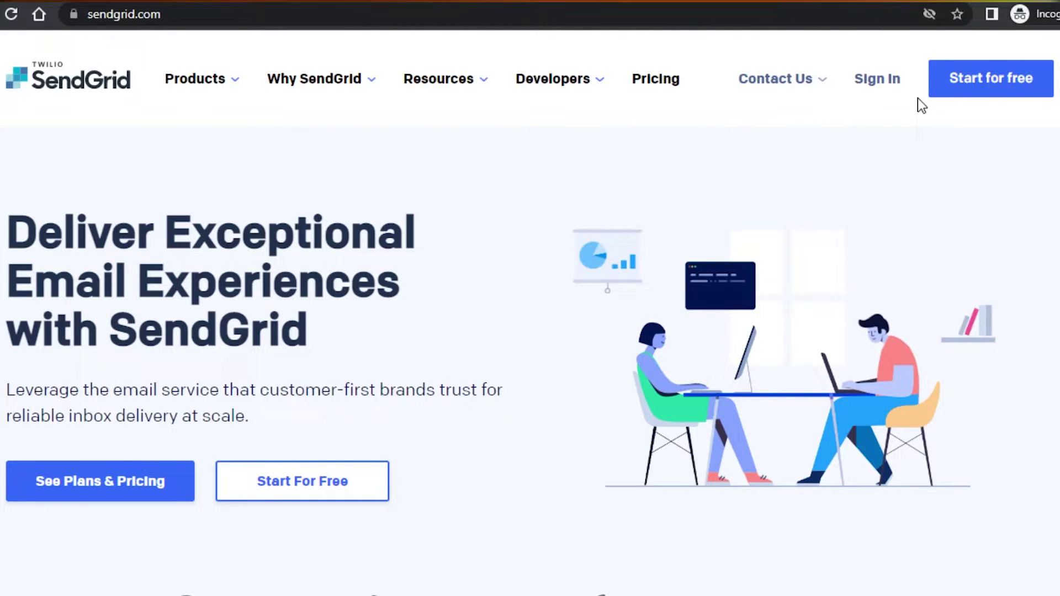
left_click(672, 113)
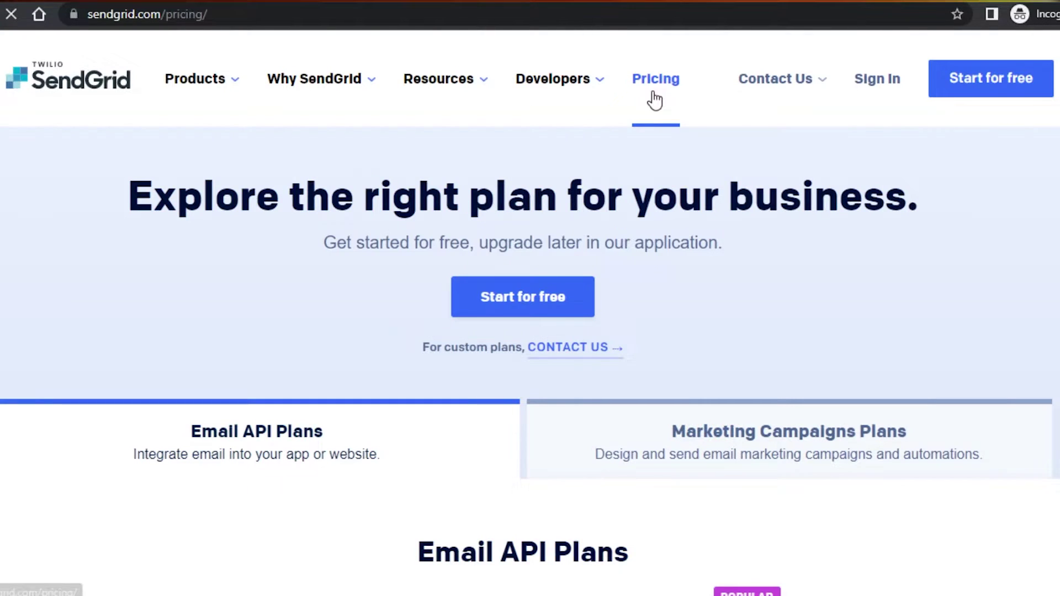
Set the Essentials Email API plan slider to 50,000 emails per month
scroll(960, 323, "down", 8)
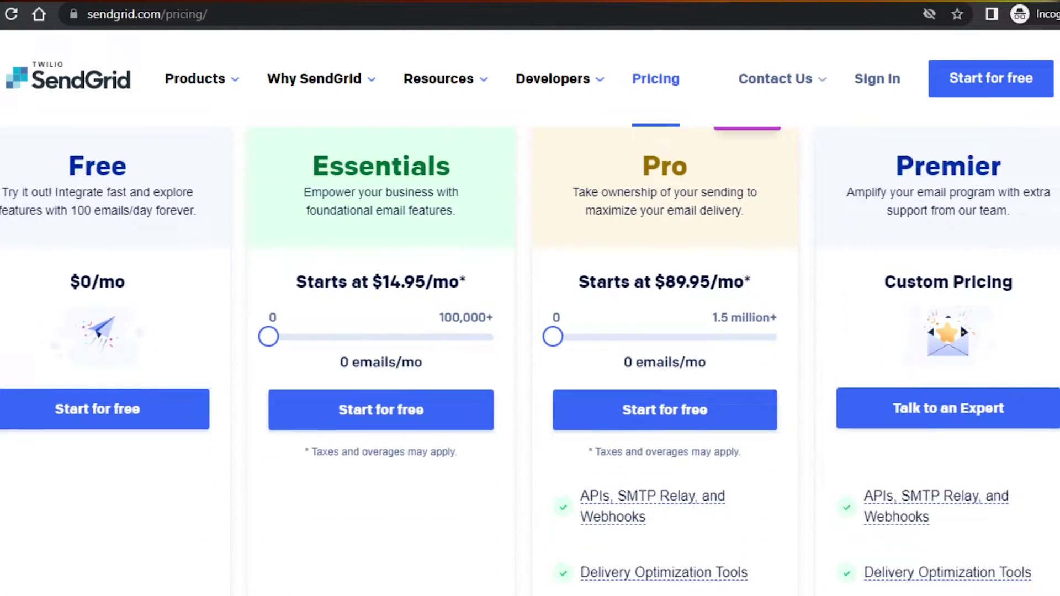
scroll(960, 419, "up", 2)
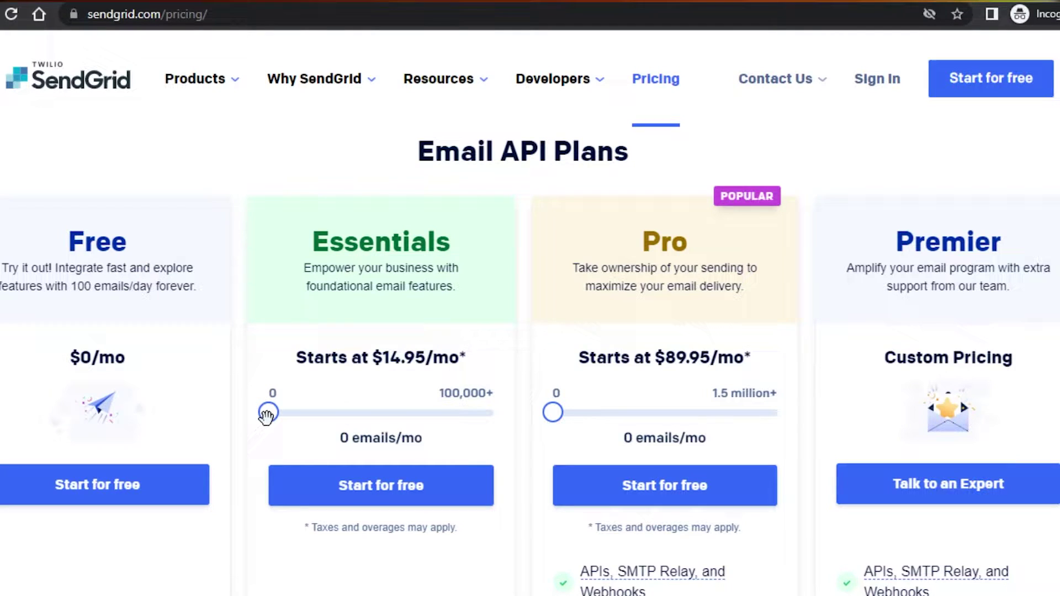
left_click_drag(268, 414, 379, 430)
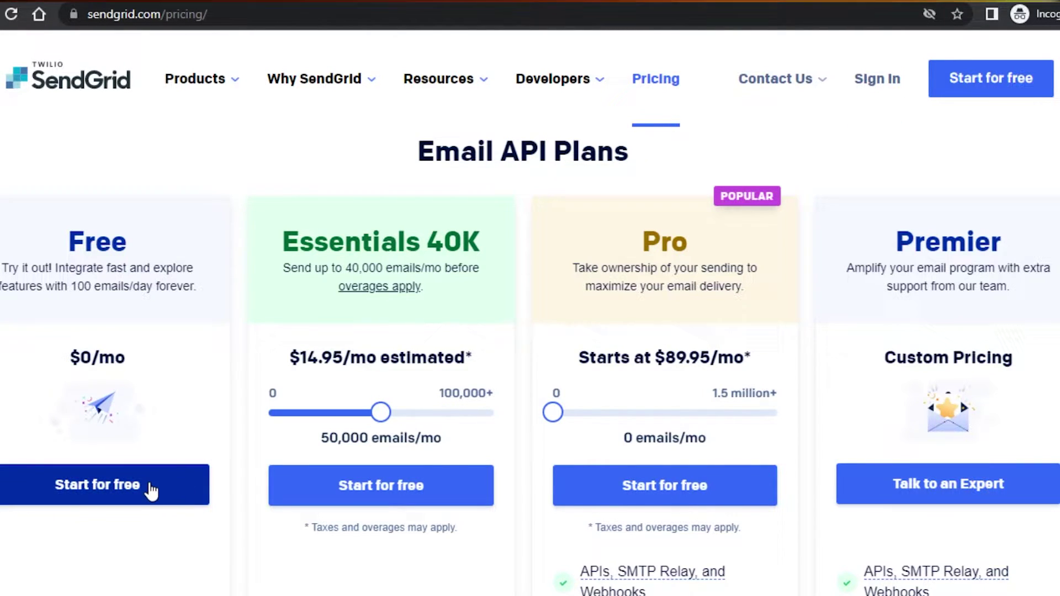
Choose 'Start for free' on the Free plan card and look over the sign-up form
left_click(150, 488)
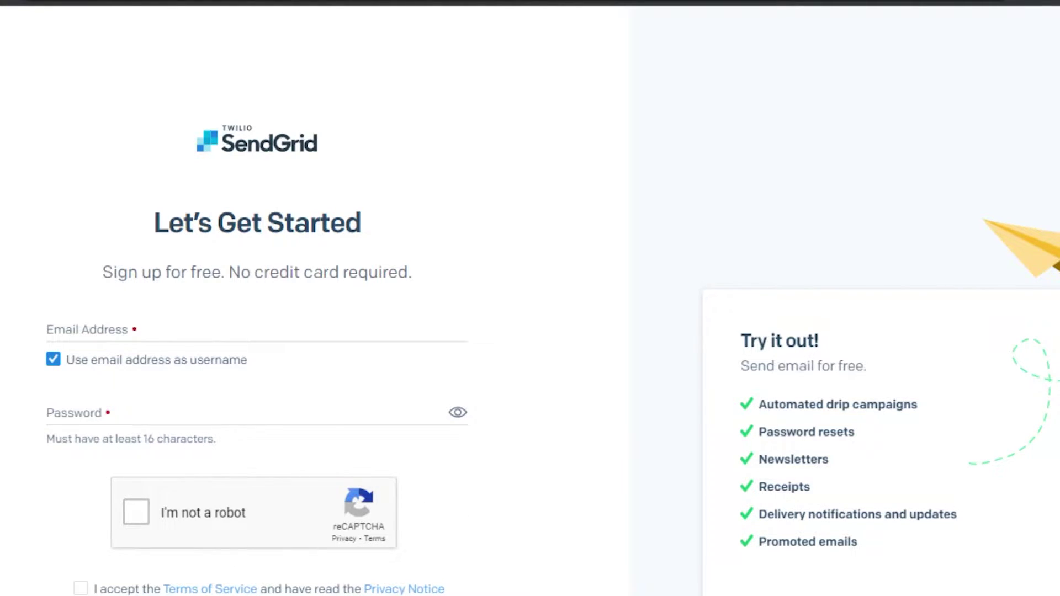
scroll(552, 442, "down", 3)
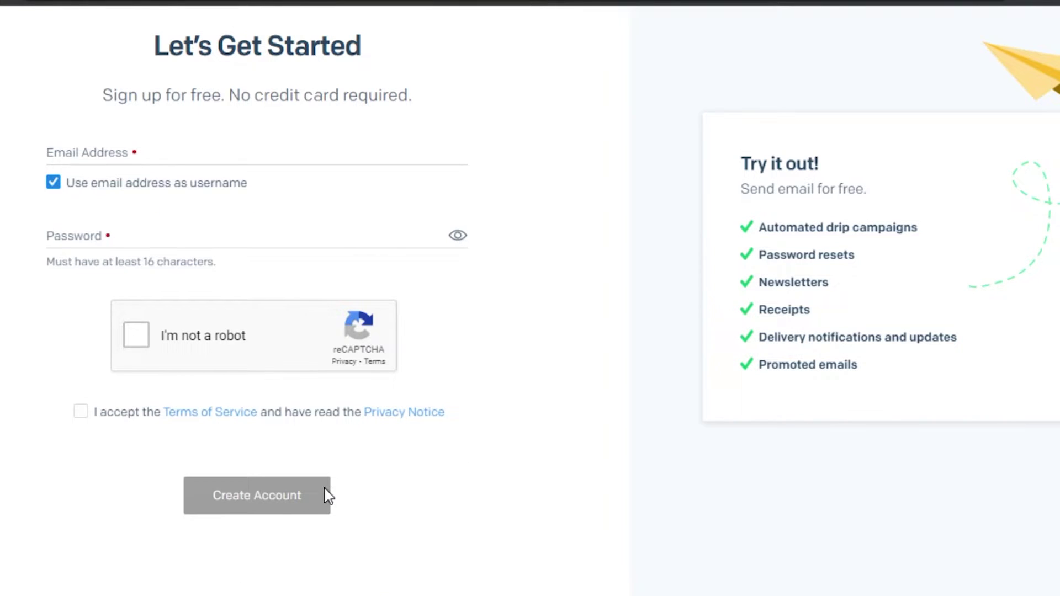
scroll(530, 298, "up", 2)
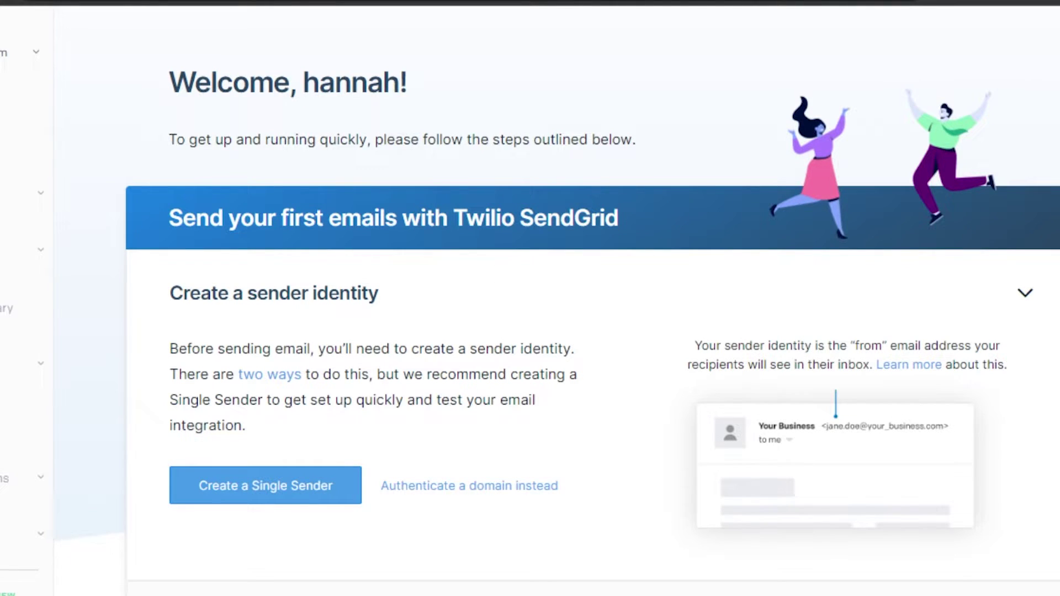
Scroll through the dashboard's getting-started guide, from Create a sender identity to account setup
scroll(608, 298, "down", 5)
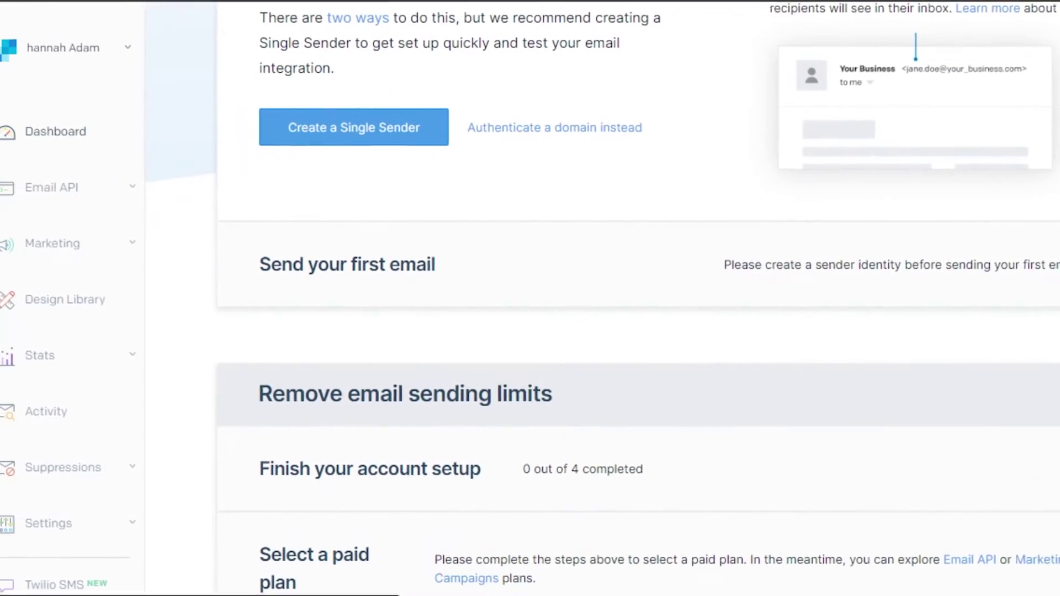
scroll(608, 298, "up", 5)
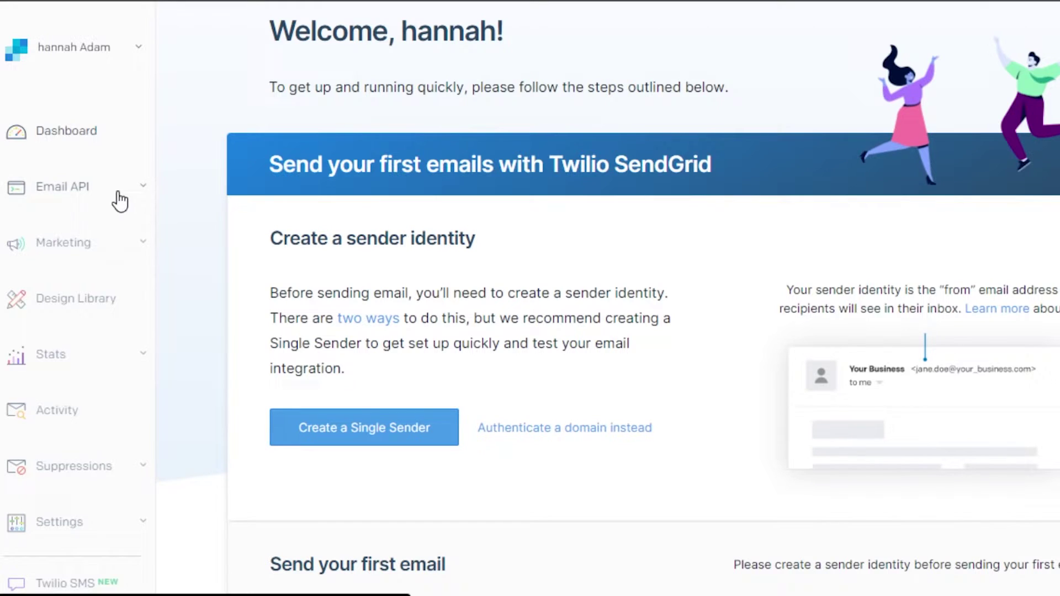
Expand Email API, Marketing and Stats in the sidebar to show their submenus
left_click(120, 201)
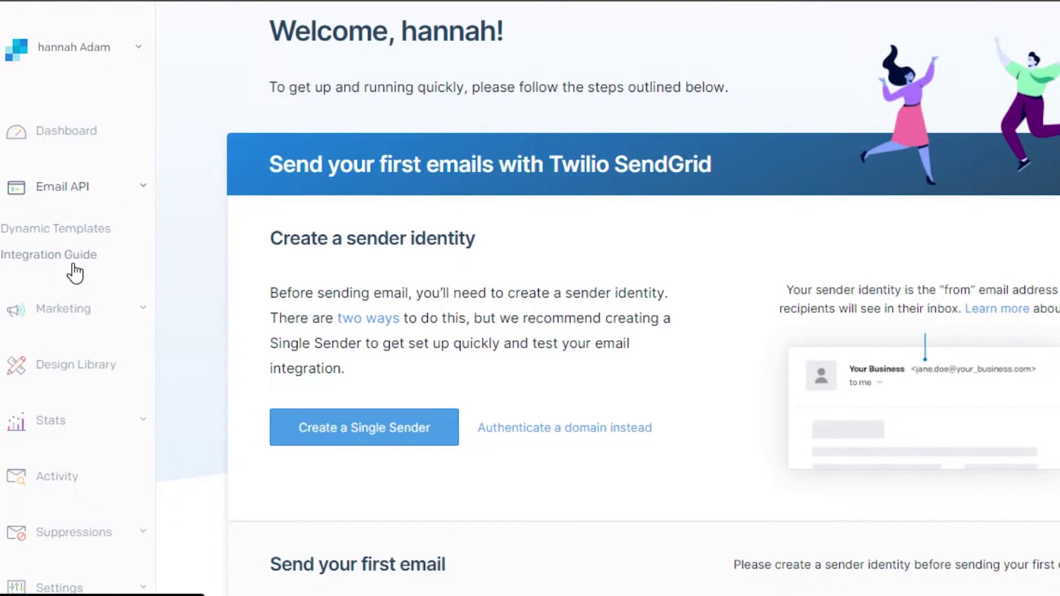
left_click(74, 312)
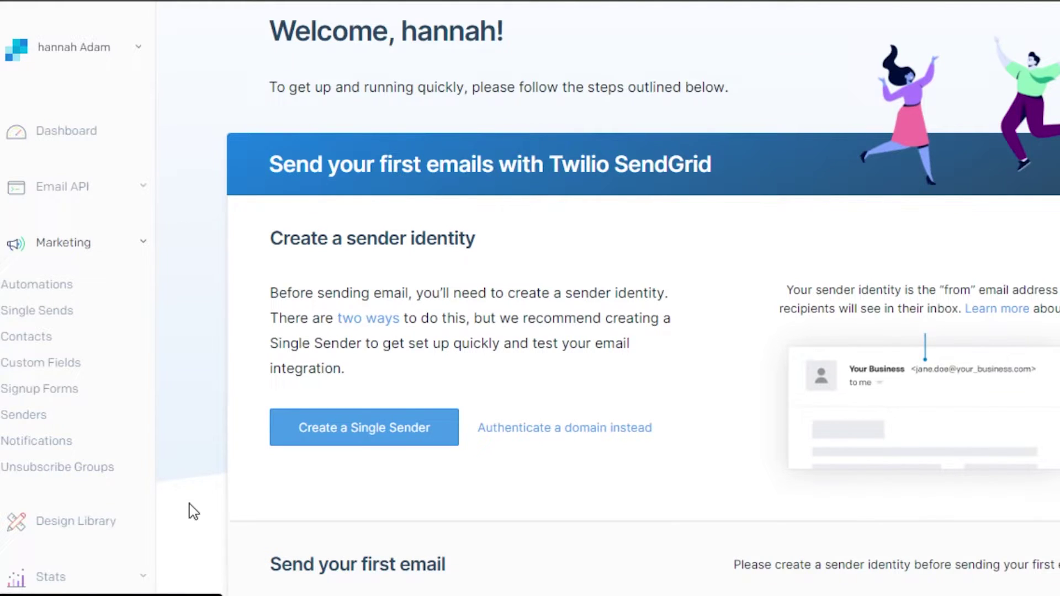
scroll(530, 331, "down", 5)
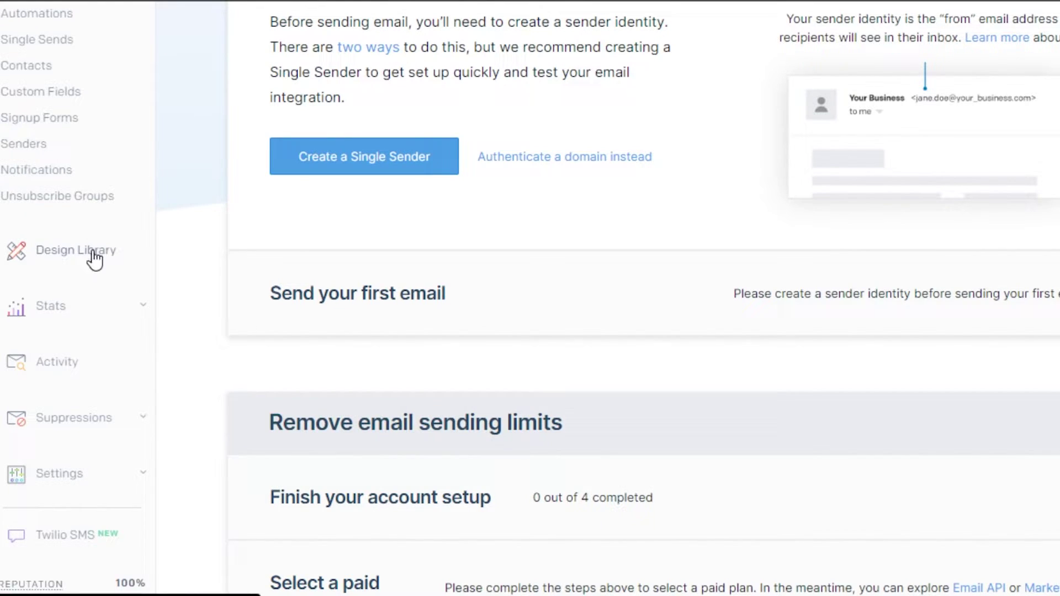
left_click(105, 307)
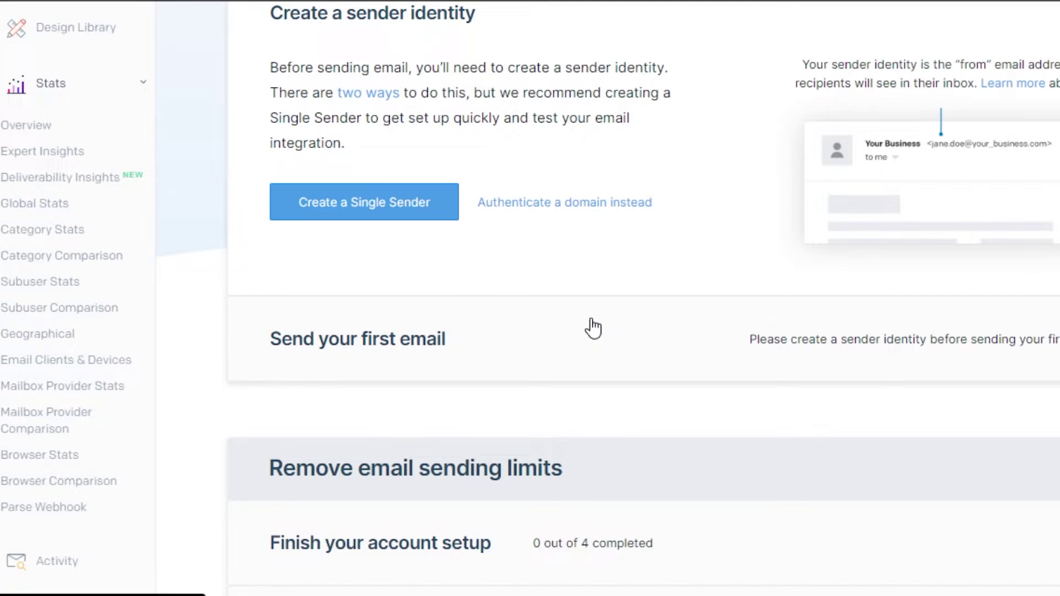
scroll(643, 298, "down", 5)
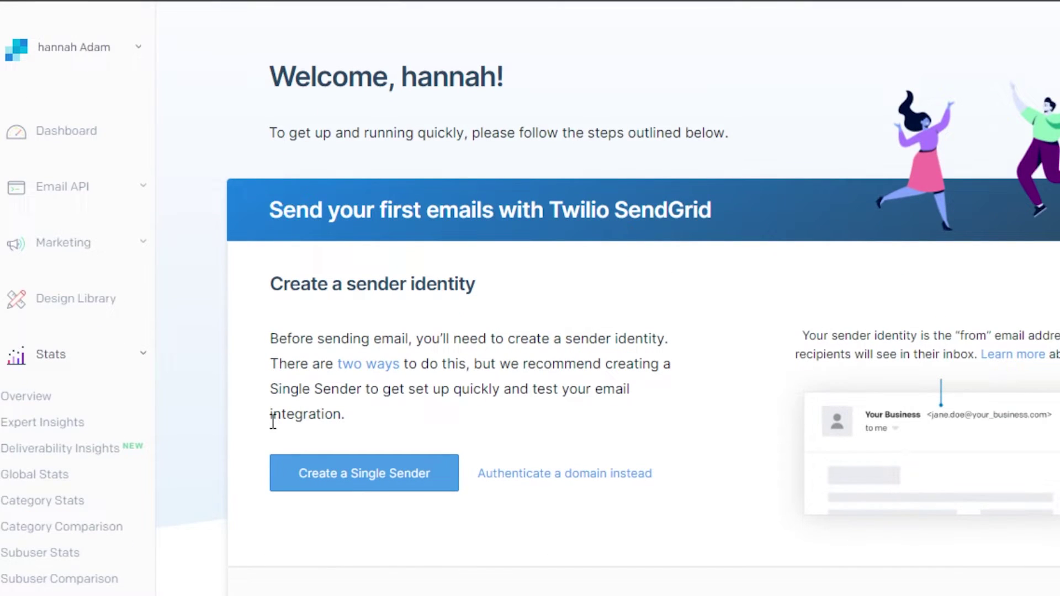
Under Marketing contacts, create and save an empty list named 'Work' via Create > New List
left_click(115, 250)
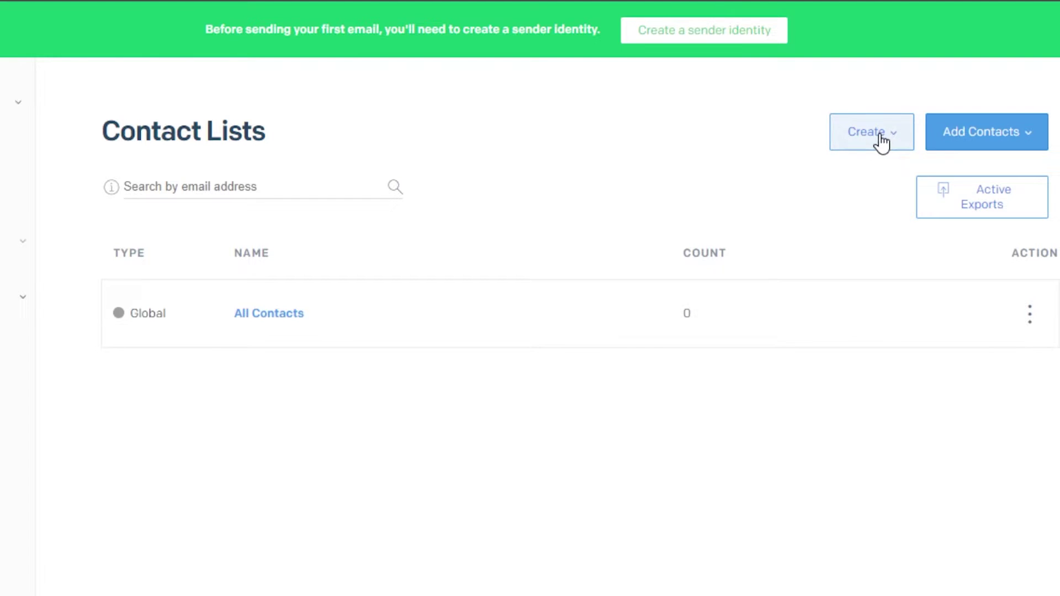
left_click(879, 141)
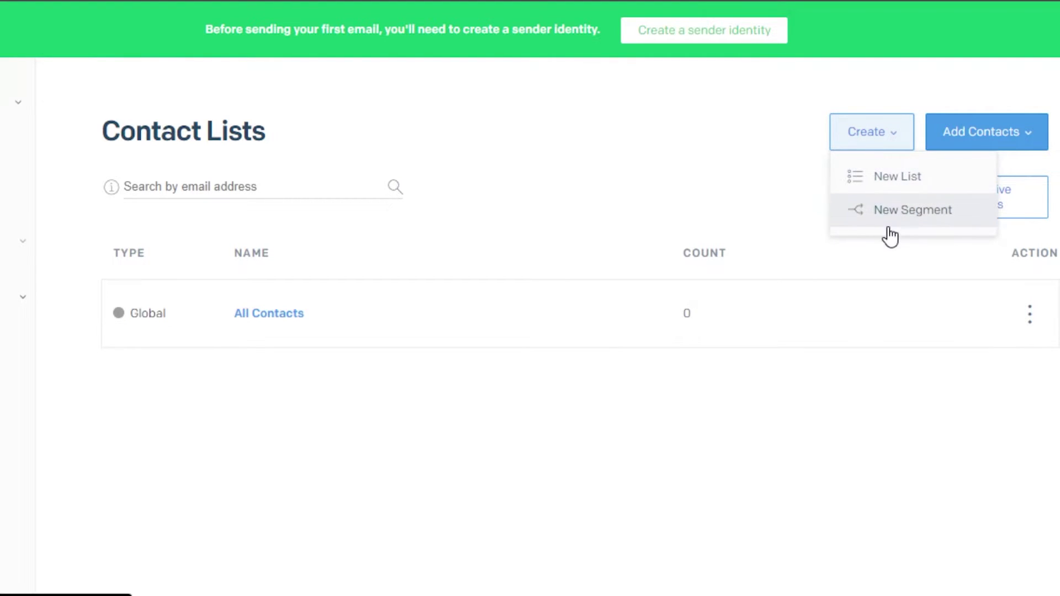
left_click(888, 185)
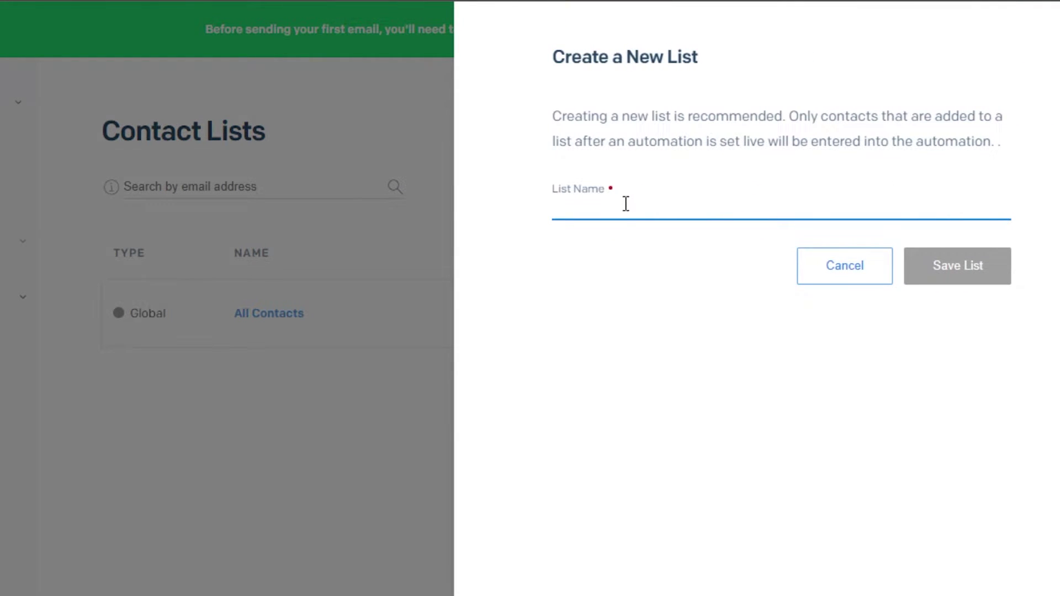
type("Wor")
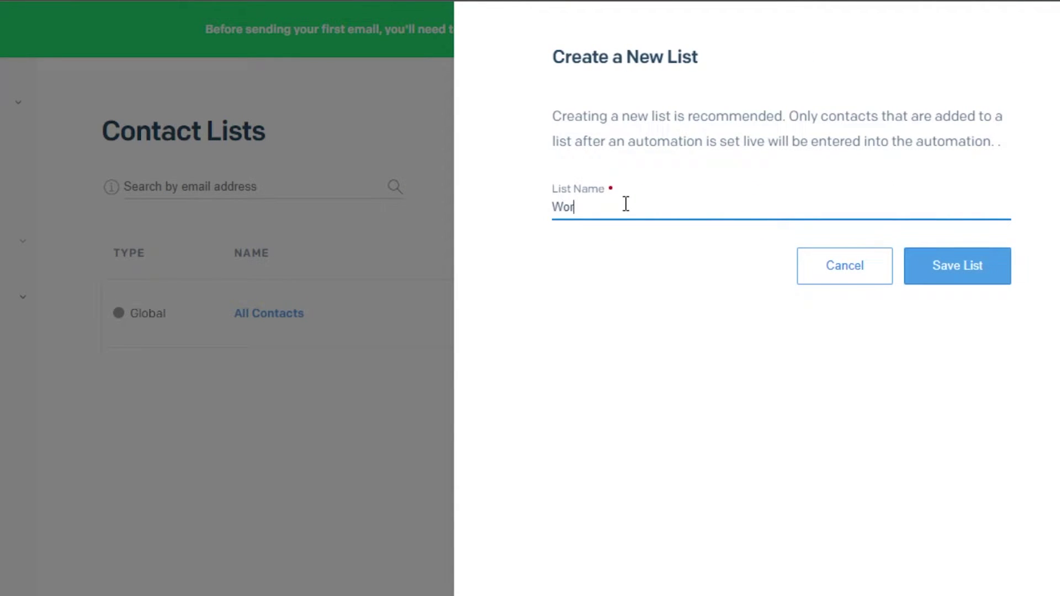
type("k")
left_click(957, 267)
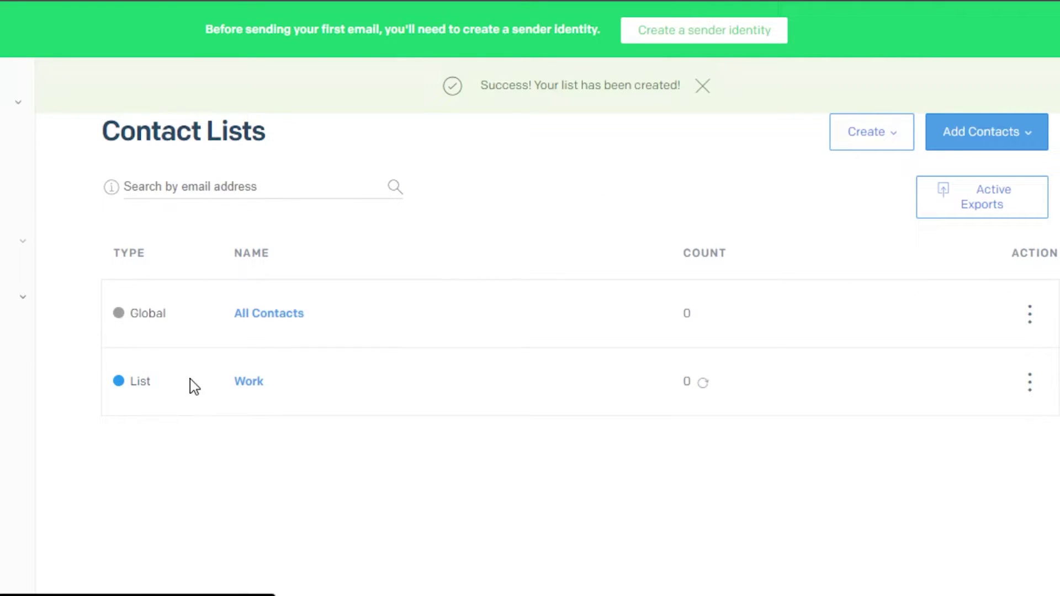
Add one contact through Manual Add with first name, last name and e-mail filled in
left_click(987, 131)
left_click(1003, 210)
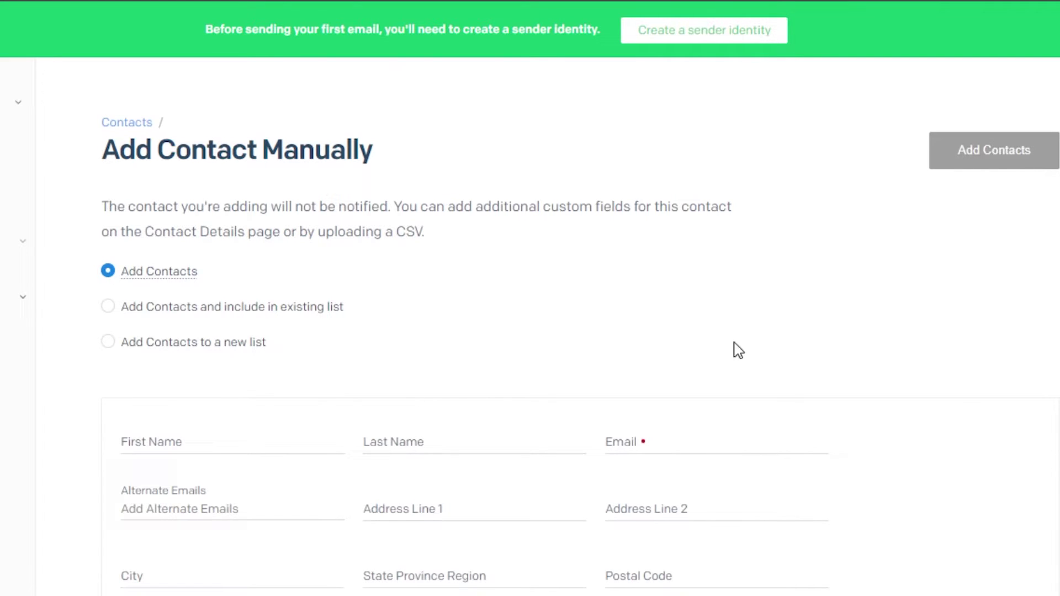
scroll(472, 175, "down", 5)
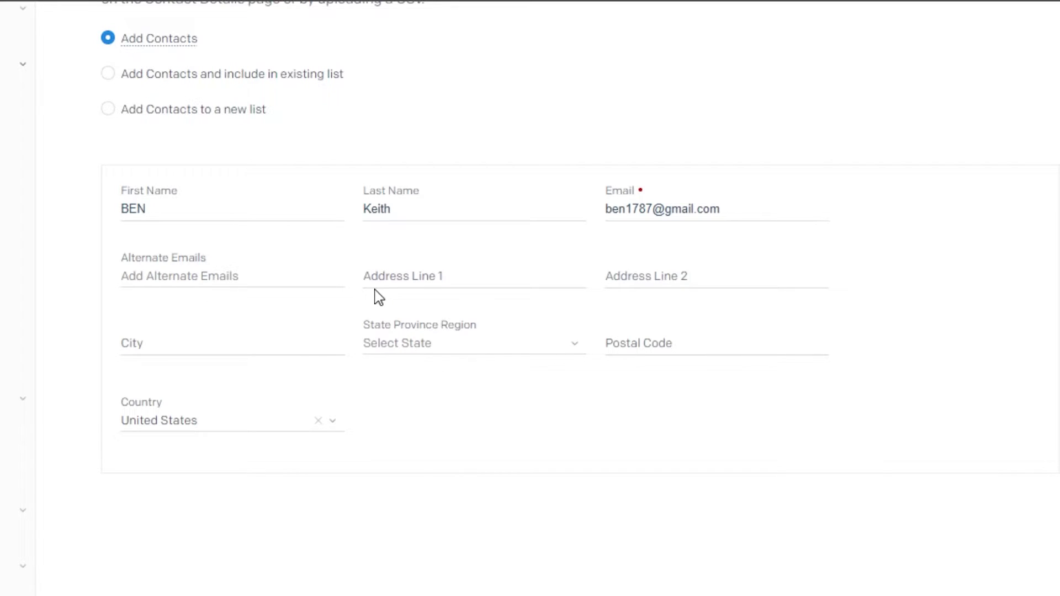
scroll(530, 253, "up", 4)
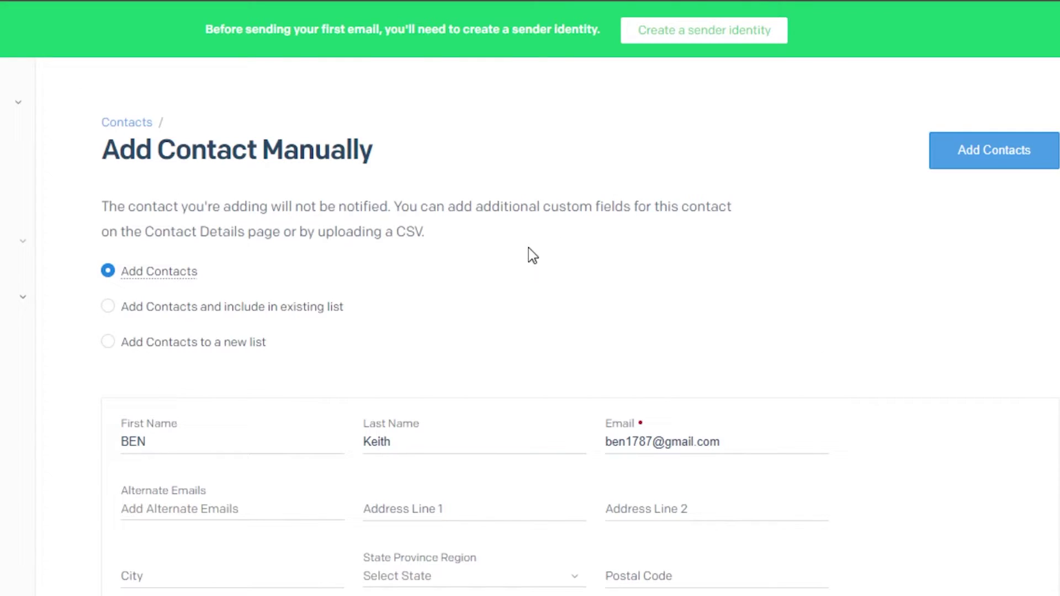
left_click(1004, 149)
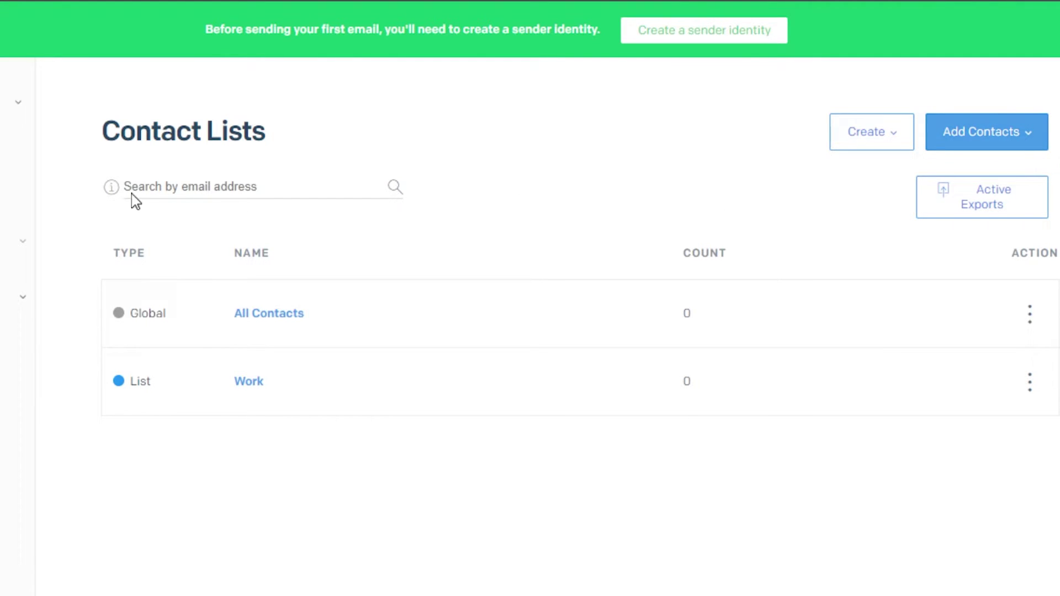
Expand the sidebar and show the Marketing sub-pages to reach Single Sender Verification
mouse_move(19, 265)
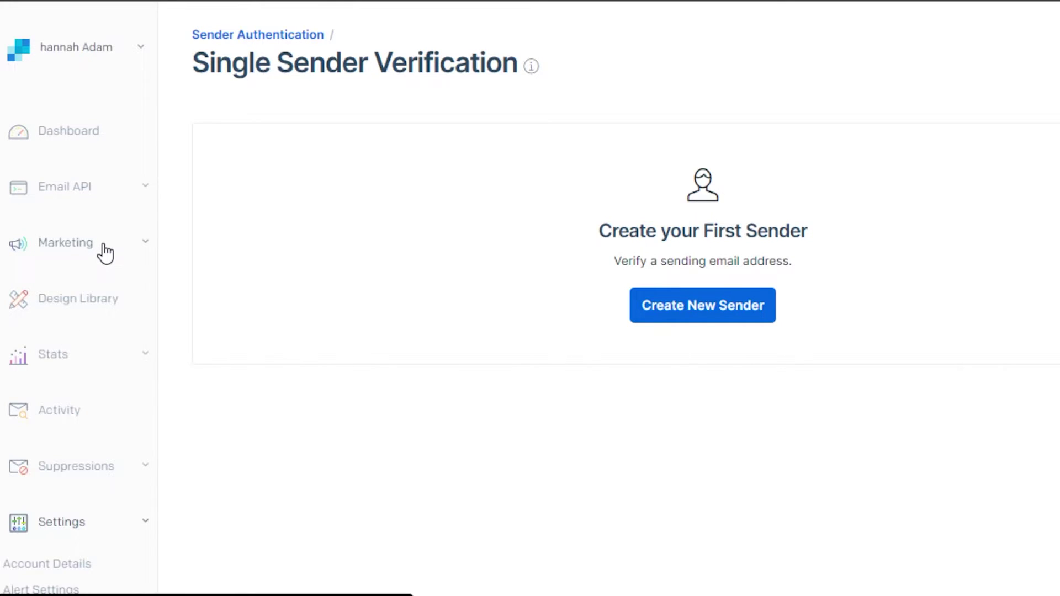
left_click(102, 246)
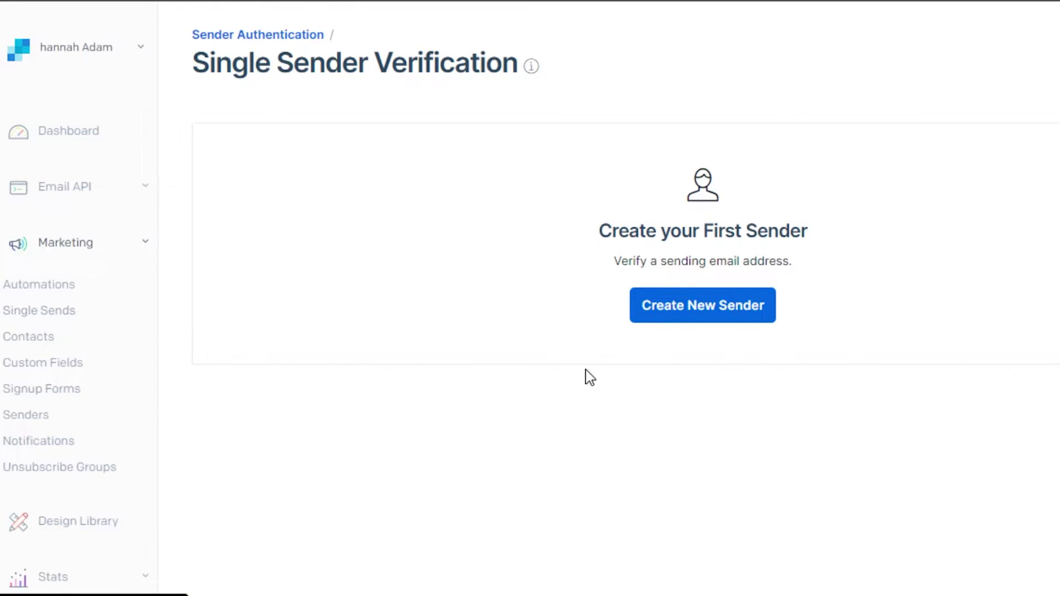
Submit a new sender with from name, from e-mail, reply-to, company address and nickname
left_click(708, 311)
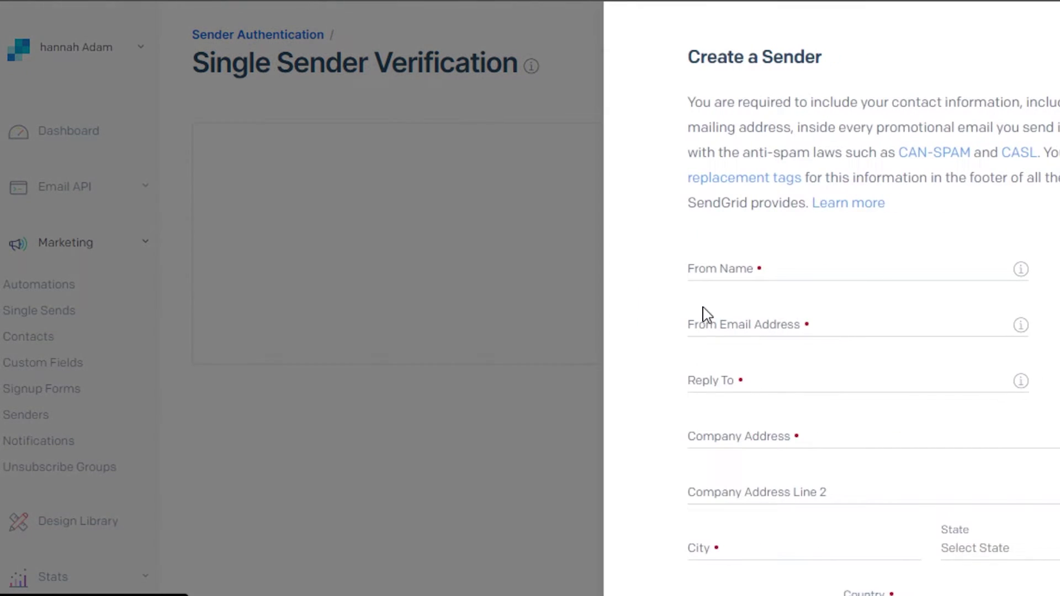
left_click(709, 265)
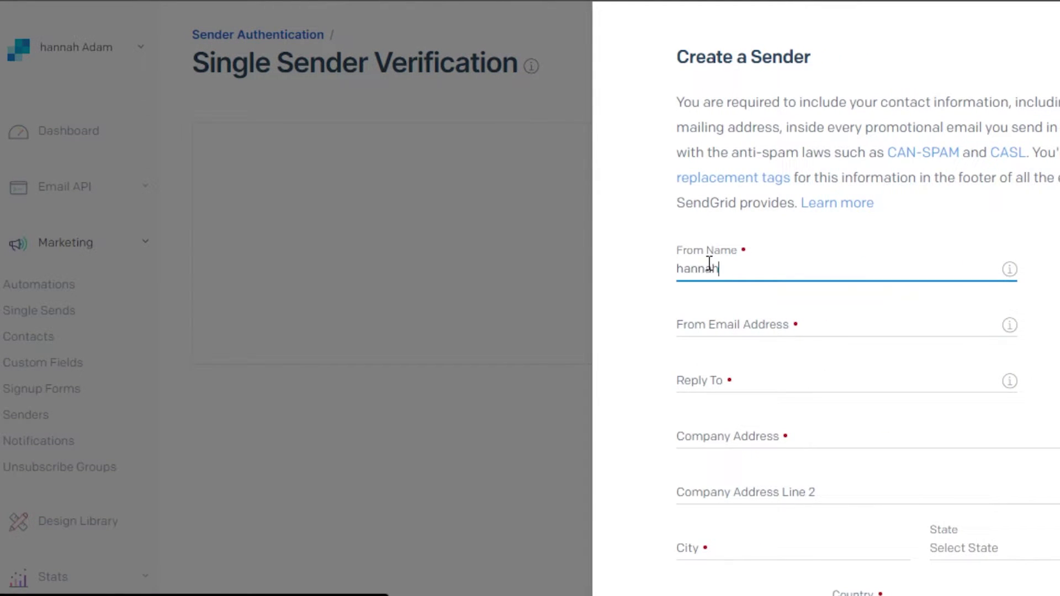
left_click(710, 322)
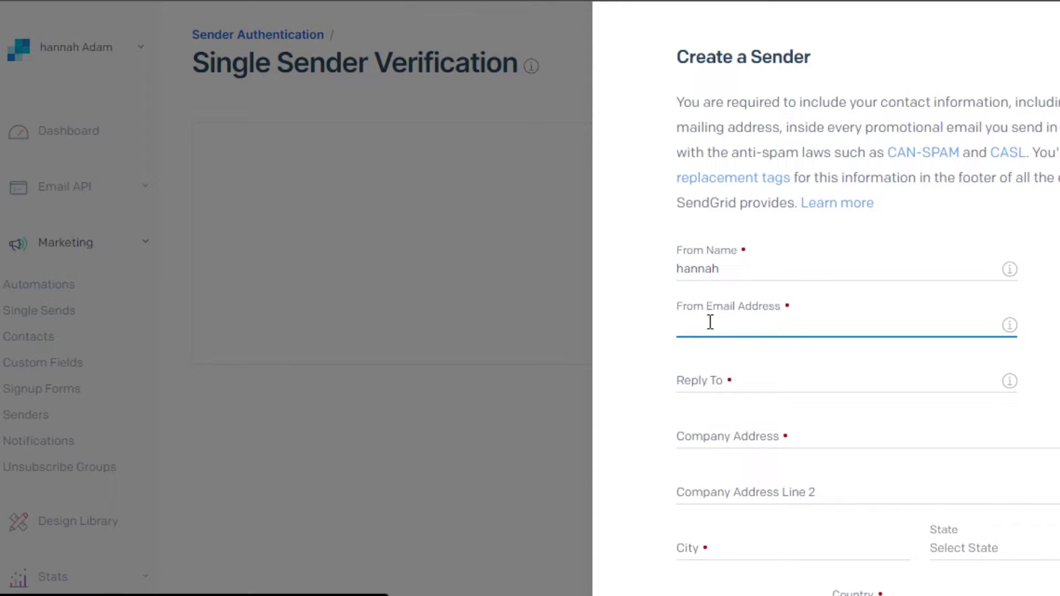
left_click(707, 382)
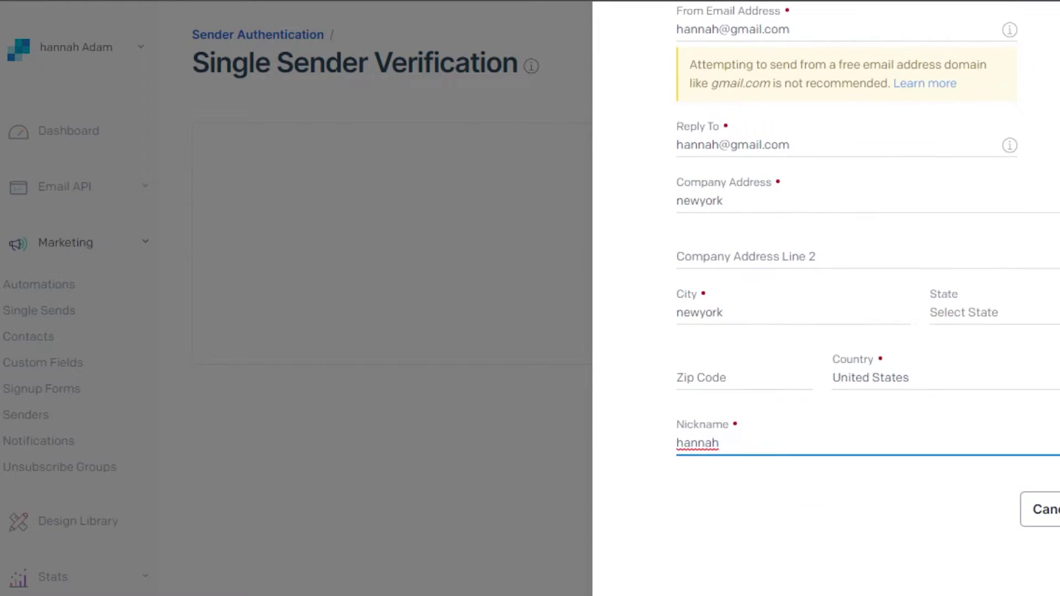
scroll(869, 264, "down", 1)
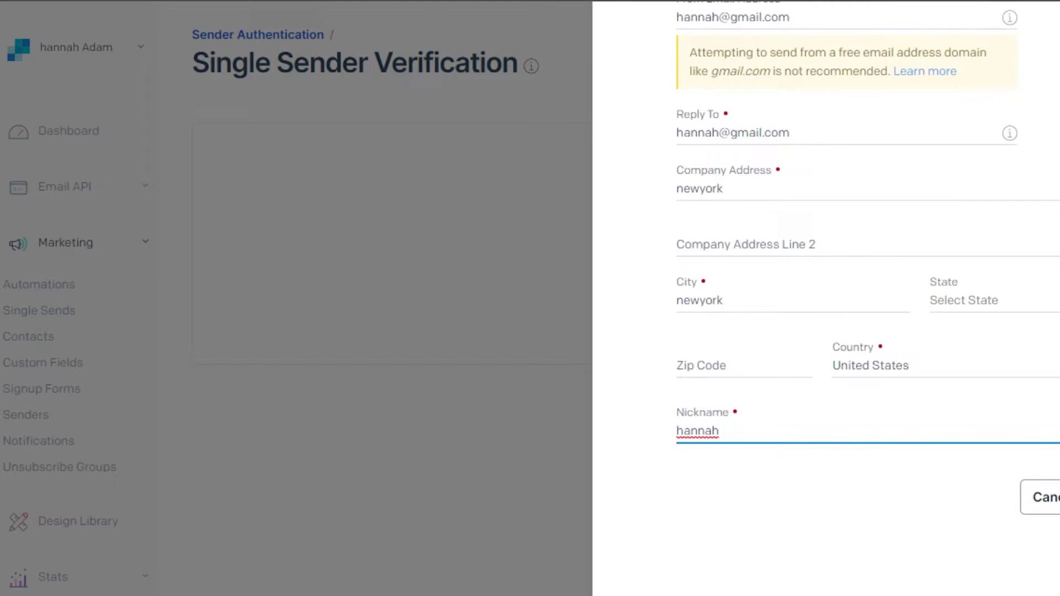
key("Tab")
key("Return")
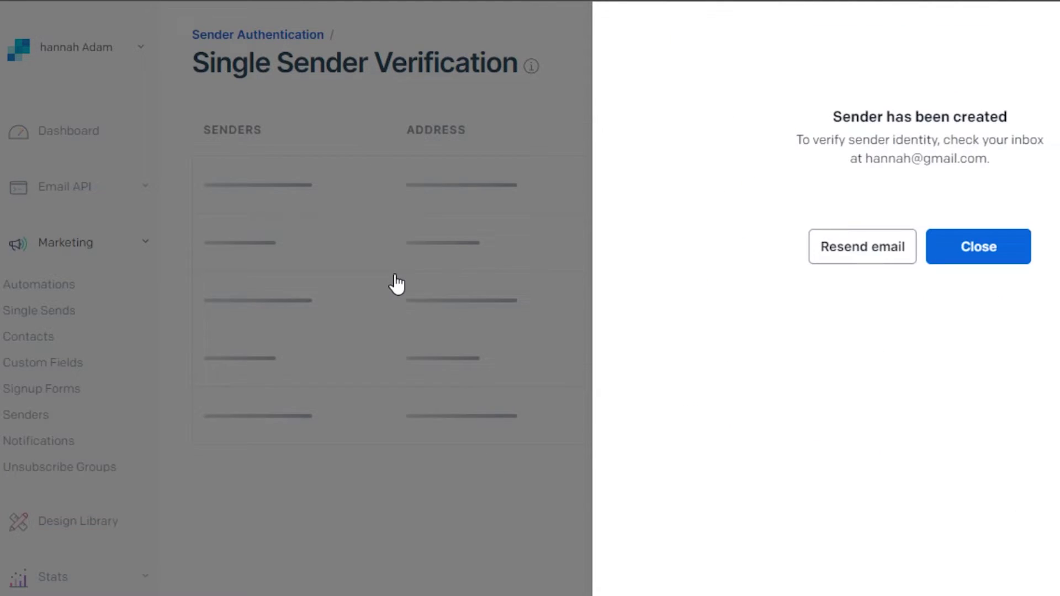
Close the sender confirmation, then add a dynamic template named 'Test' under Email API
left_click(464, 391)
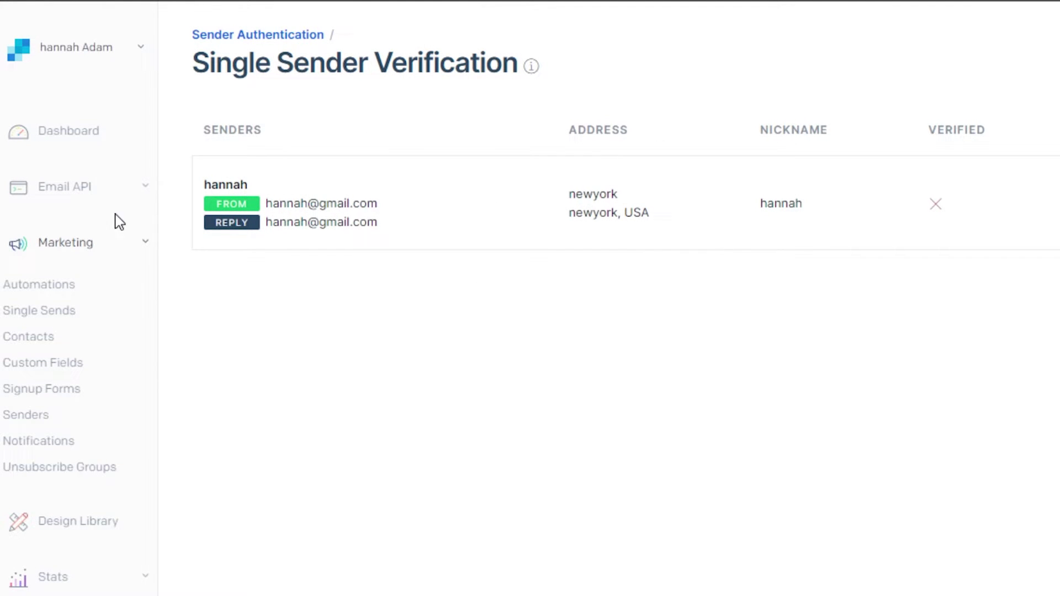
left_click(83, 190)
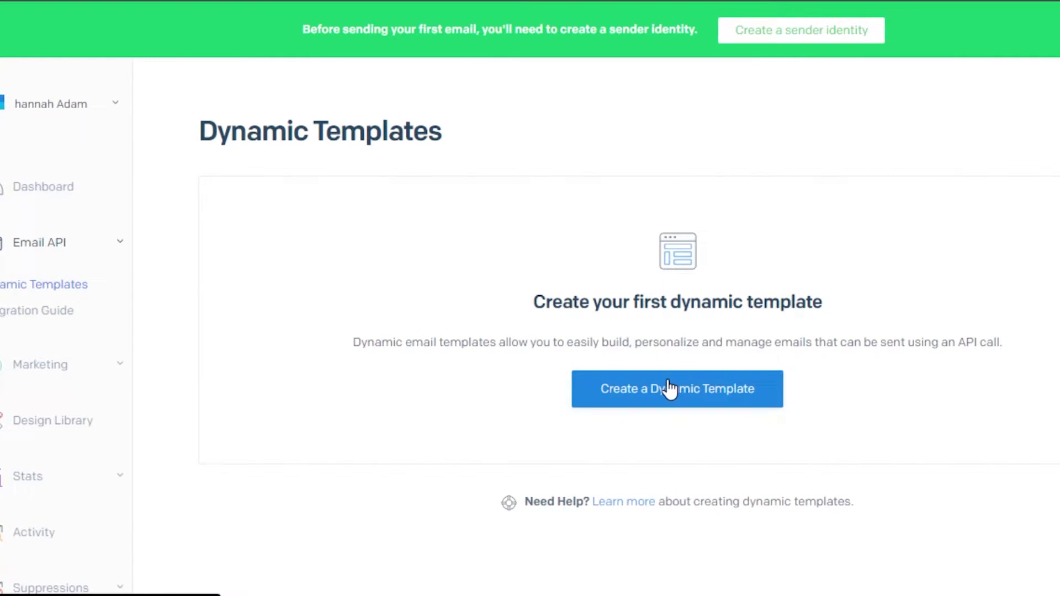
left_click(697, 388)
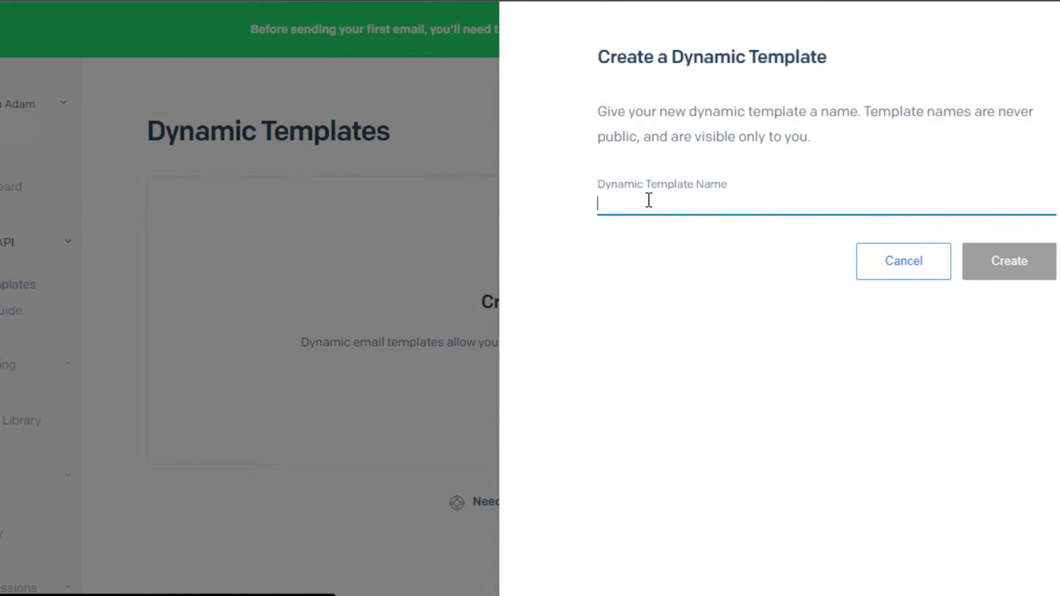
type("Test")
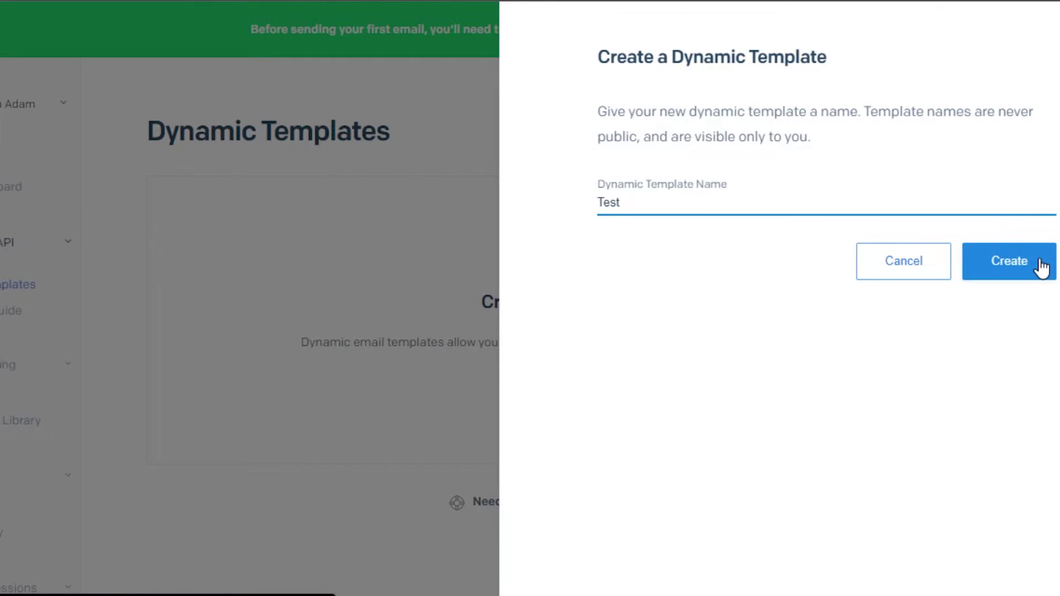
left_click(1041, 265)
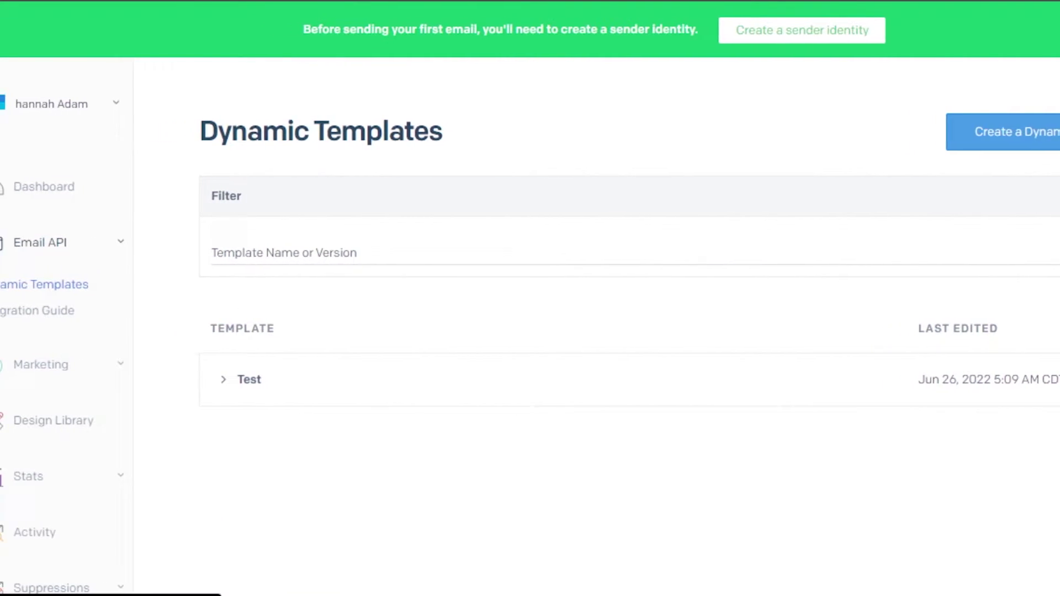
From the Design Library, start a new email design in the drag-and-drop Design Editor
left_click(22, 421)
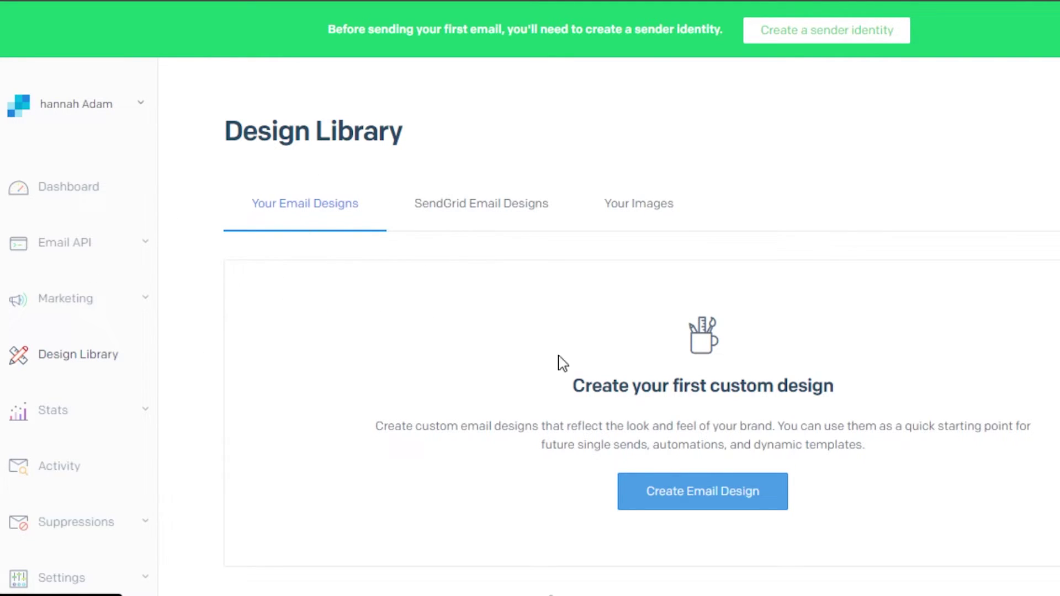
left_click(717, 499)
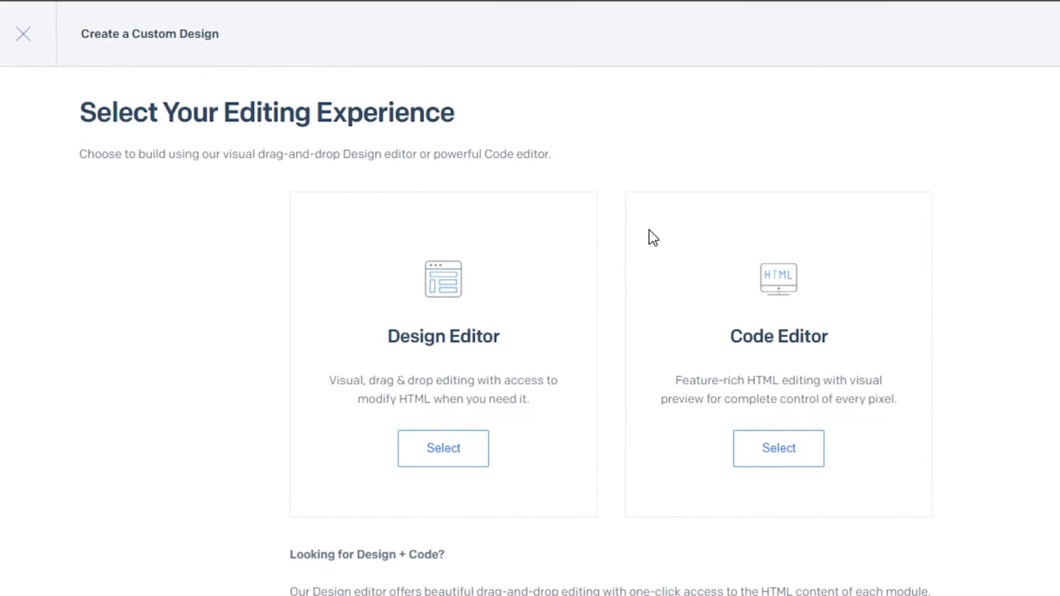
left_click(467, 444)
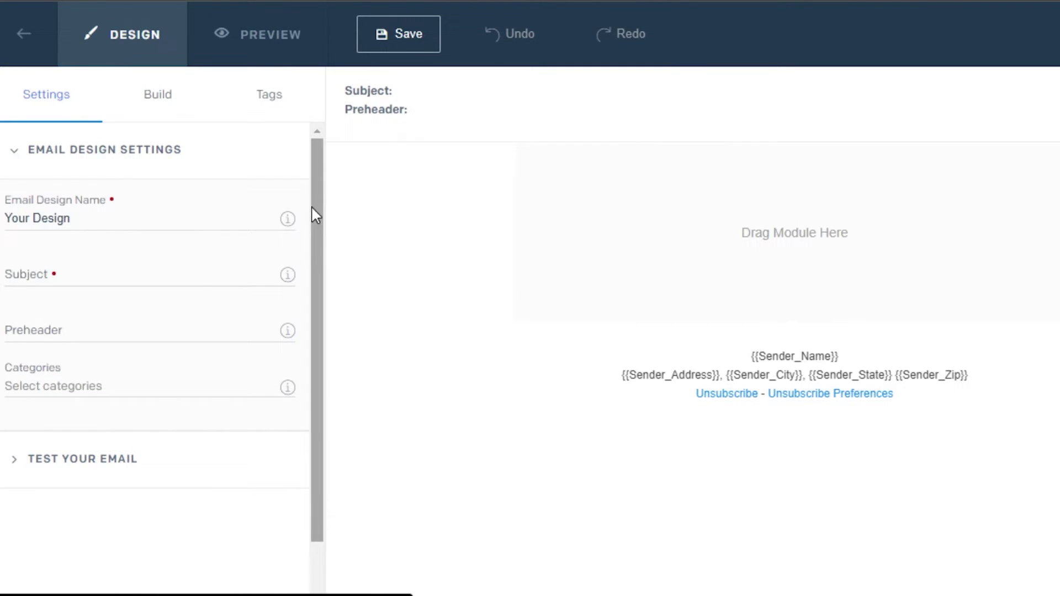
Add a lorem ipsum text block at the top of the email design
left_click_drag(324, 178, 322, 207)
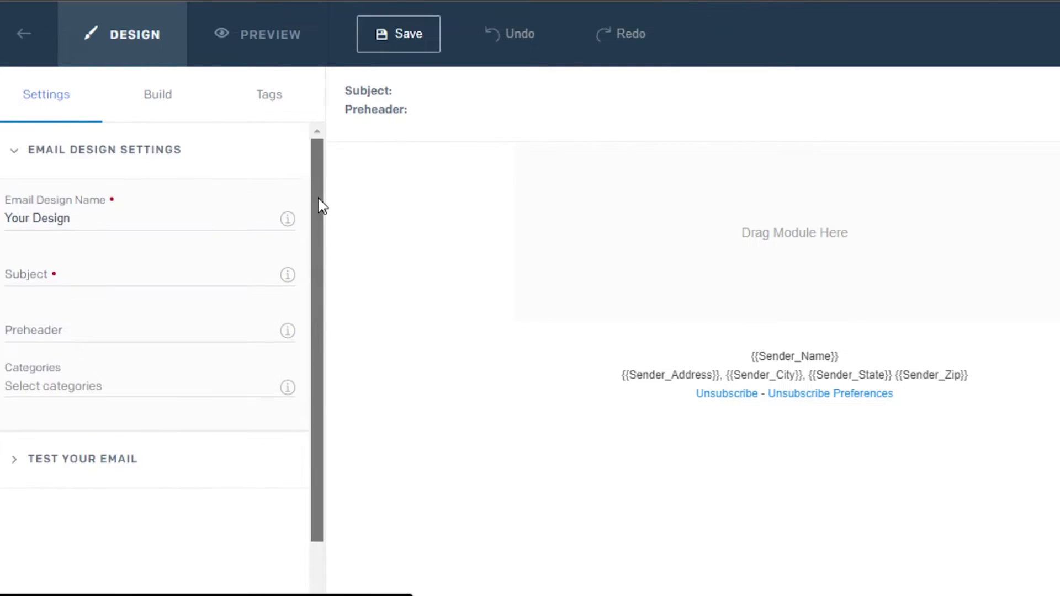
left_click(161, 96)
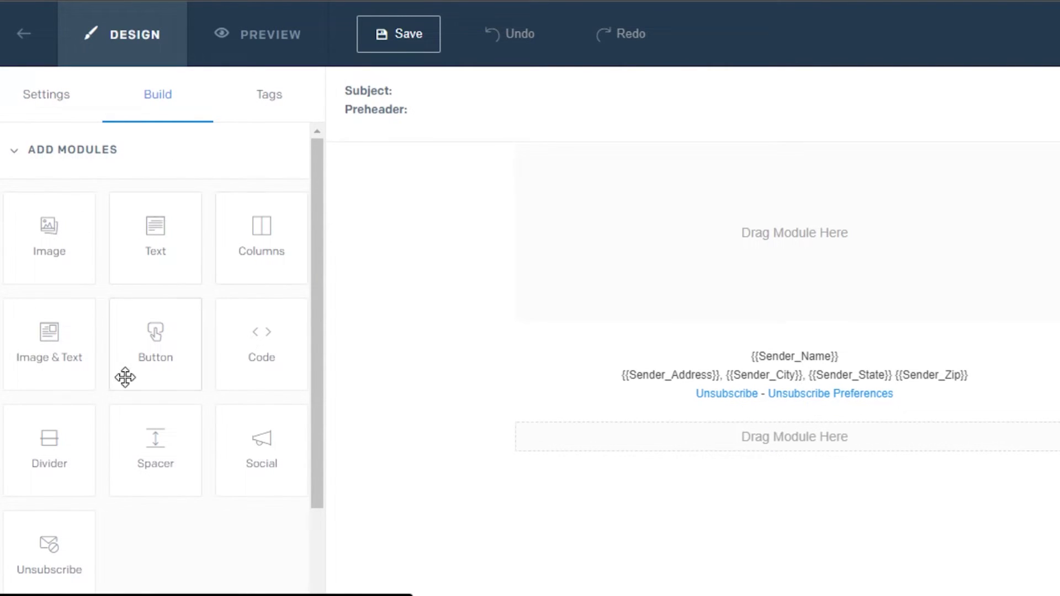
left_click_drag(168, 246, 814, 300)
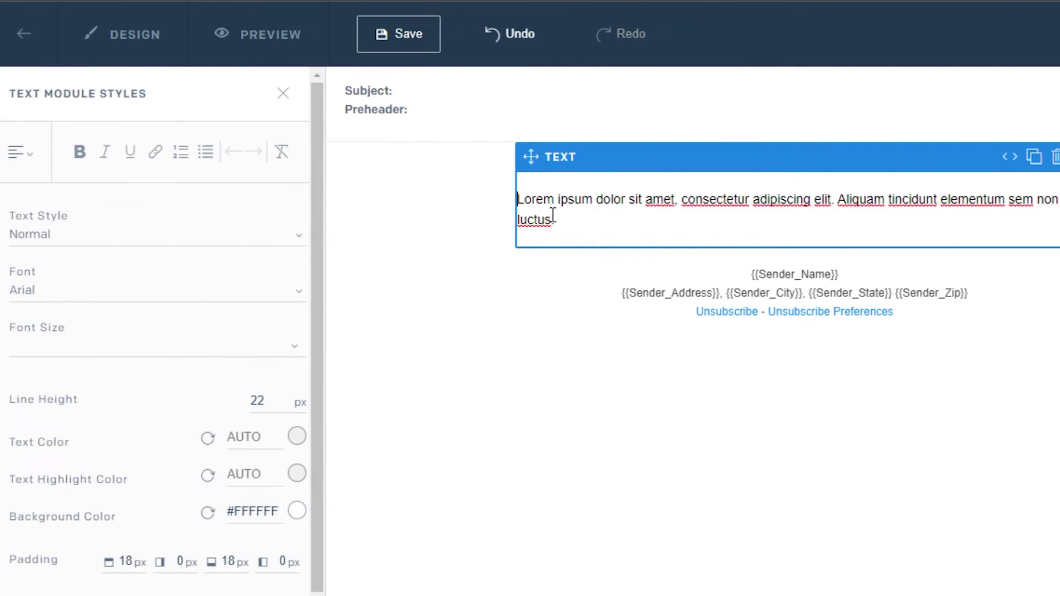
left_click(283, 93)
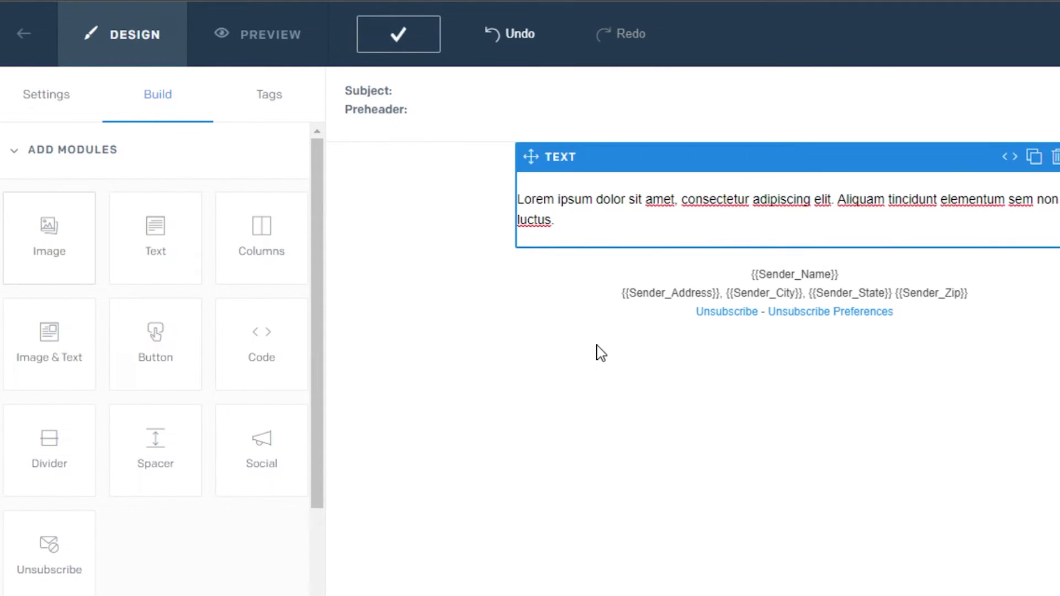
Add an empty image block below the text without uploading an image
left_click_drag(55, 223, 781, 313)
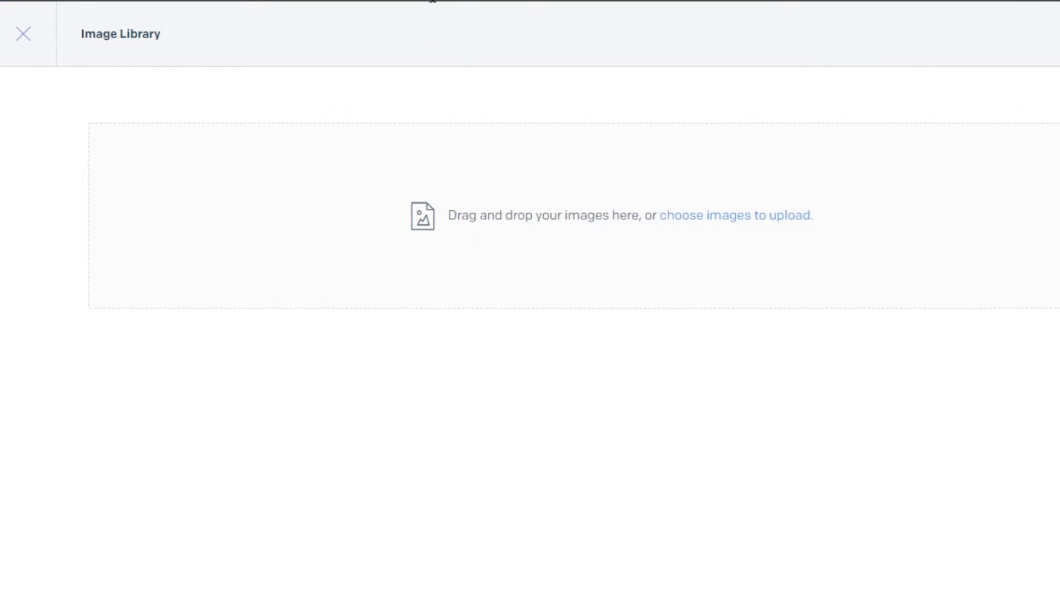
left_click(32, 35)
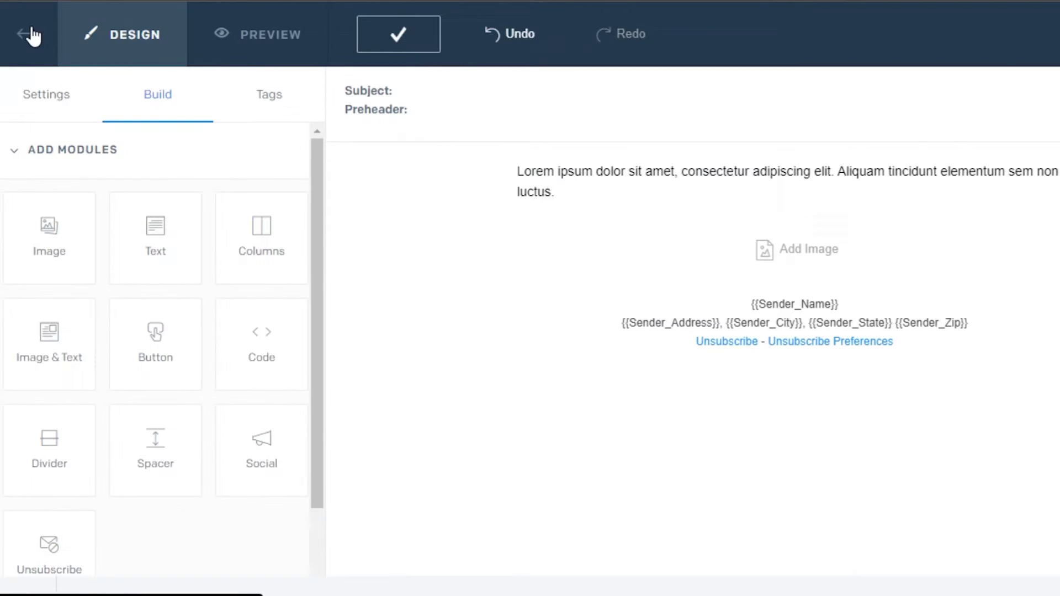
left_click_drag(317, 224, 315, 338)
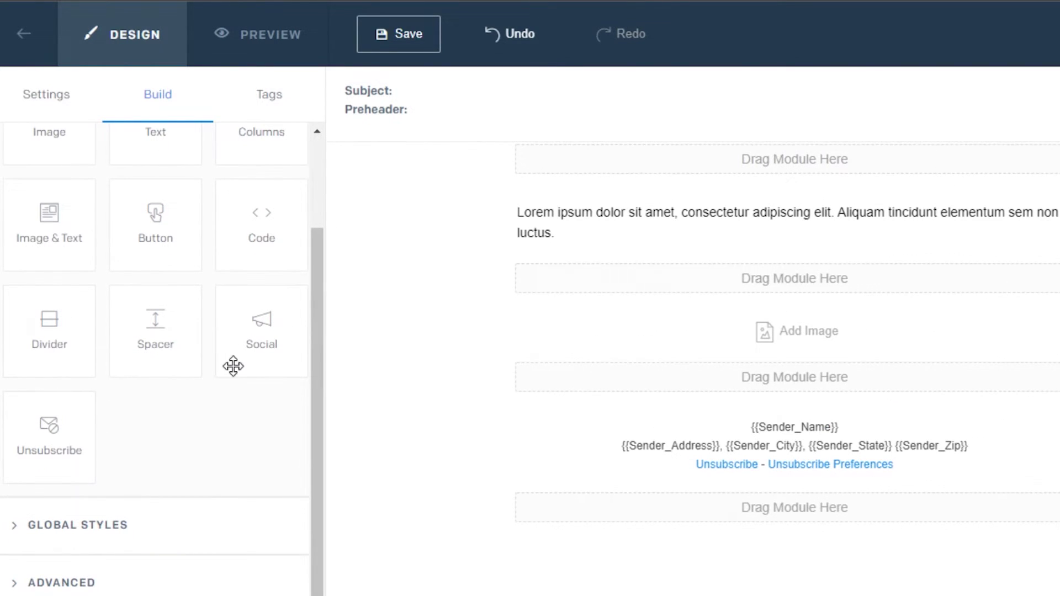
Review the merge tags and the design settings, including the Subject field
left_click_drag(320, 387, 320, 158)
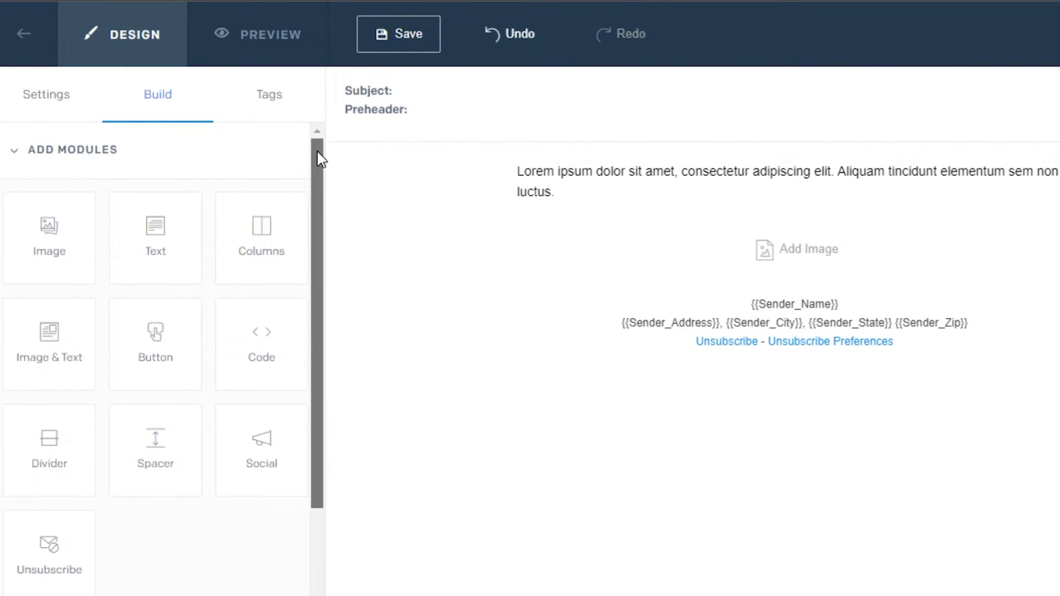
left_click(270, 99)
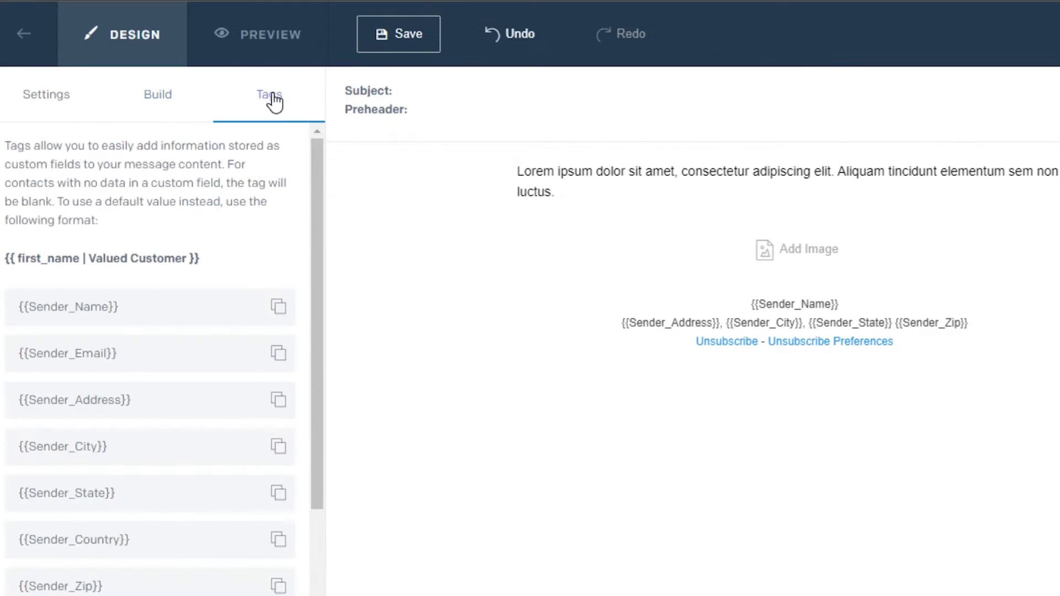
left_click(40, 101)
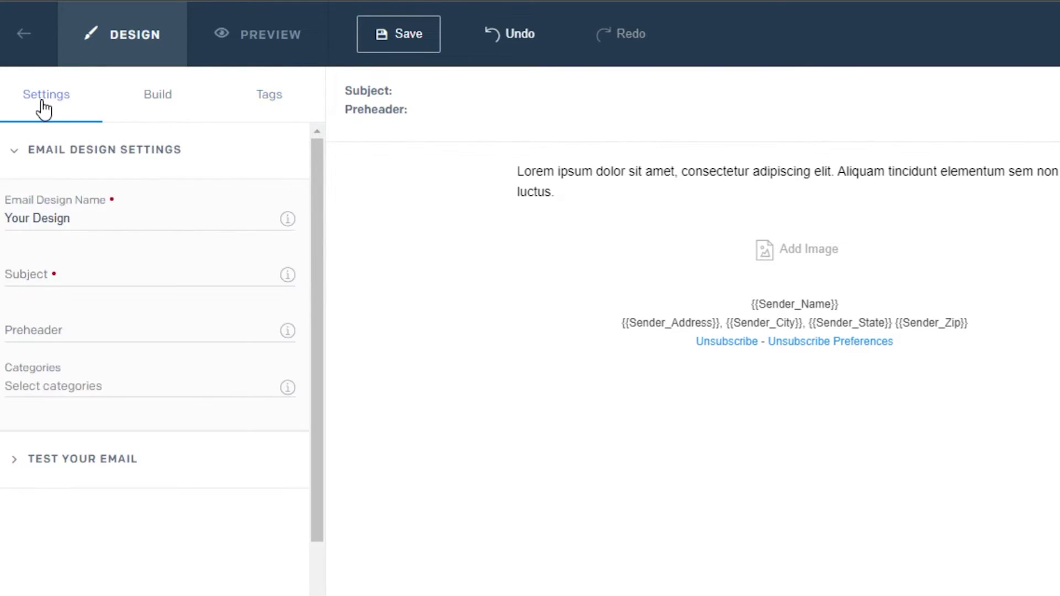
left_click(38, 266)
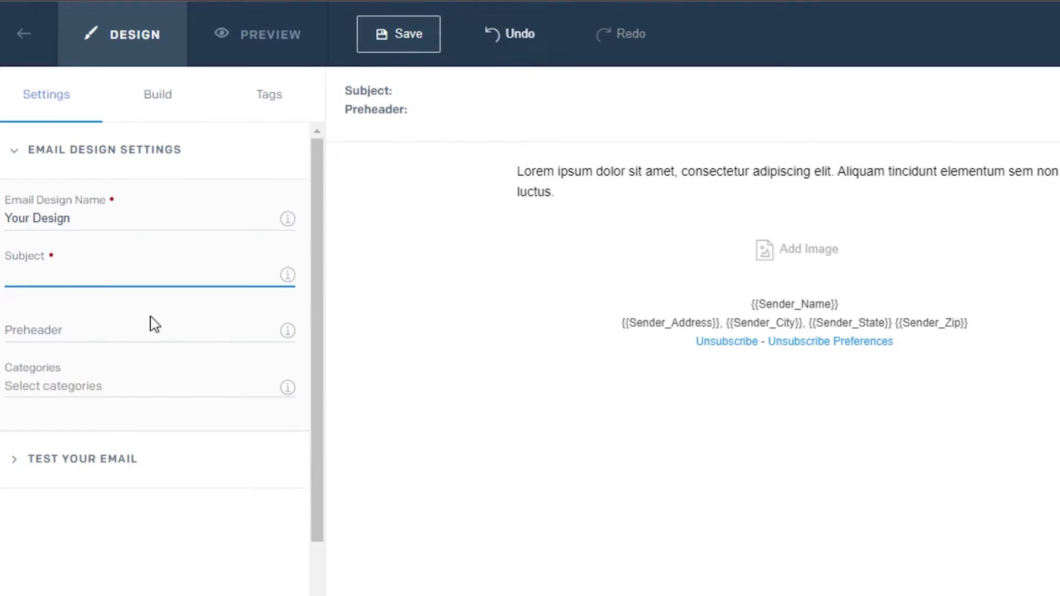
Save the email design and go back to the Design Library
left_click(398, 37)
left_click(397, 37)
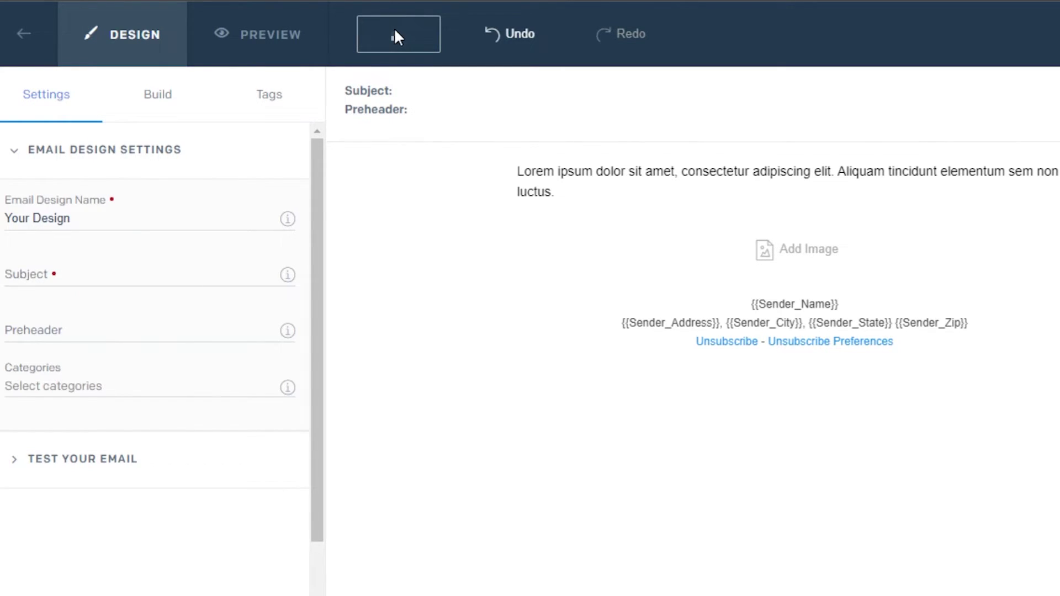
left_click(51, 37)
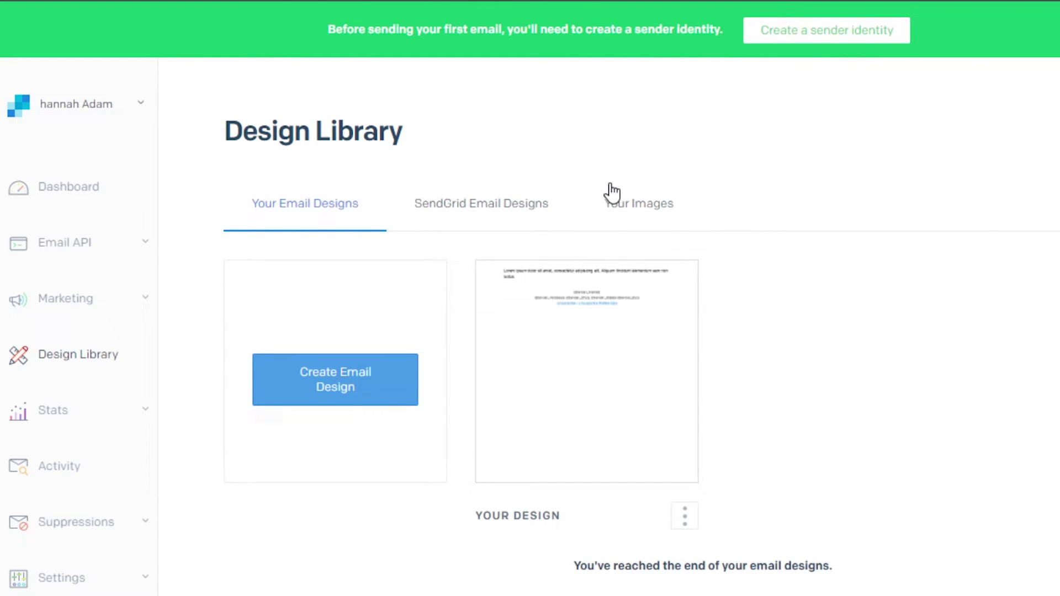
Open Stats > Overview, showing 0 requests for May 27 – Jun 26
mouse_move(701, 378)
left_click(77, 424)
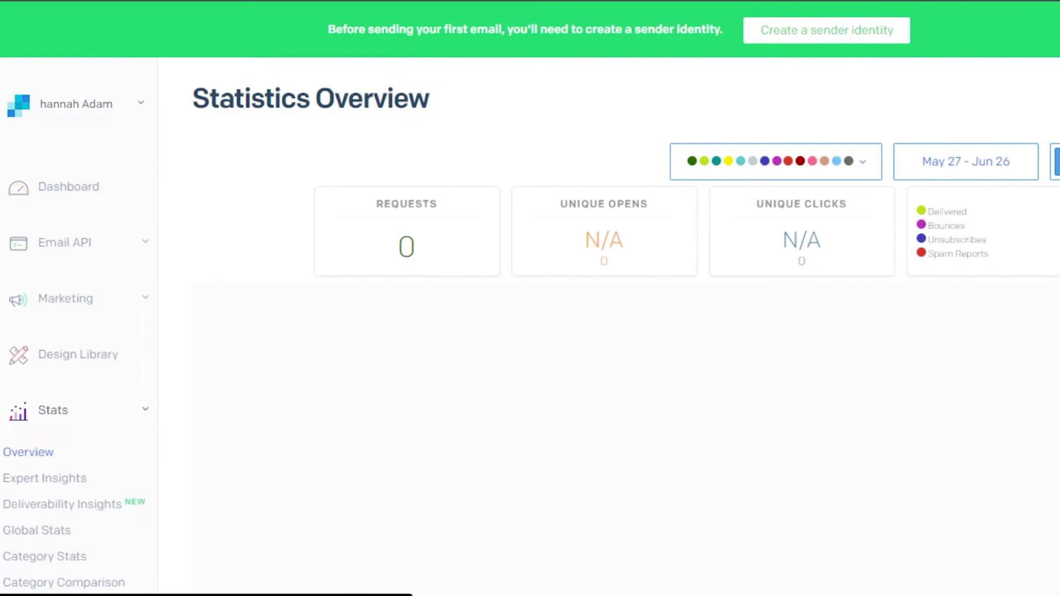
Browse the stats page and dismiss the metric filters list without changes
scroll(530, 298, "down", 10)
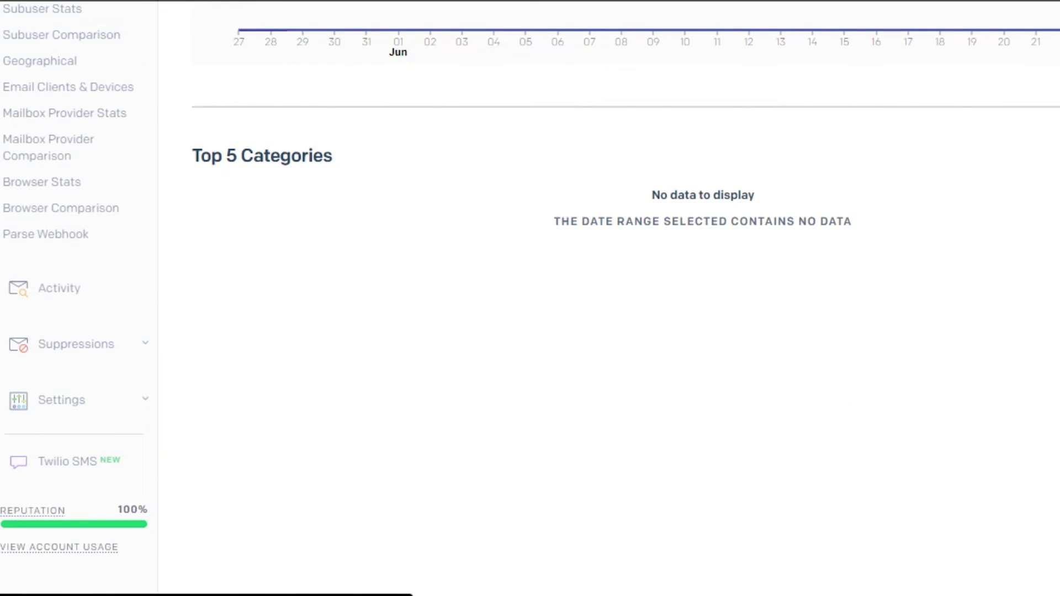
scroll(530, 299, "up", 10)
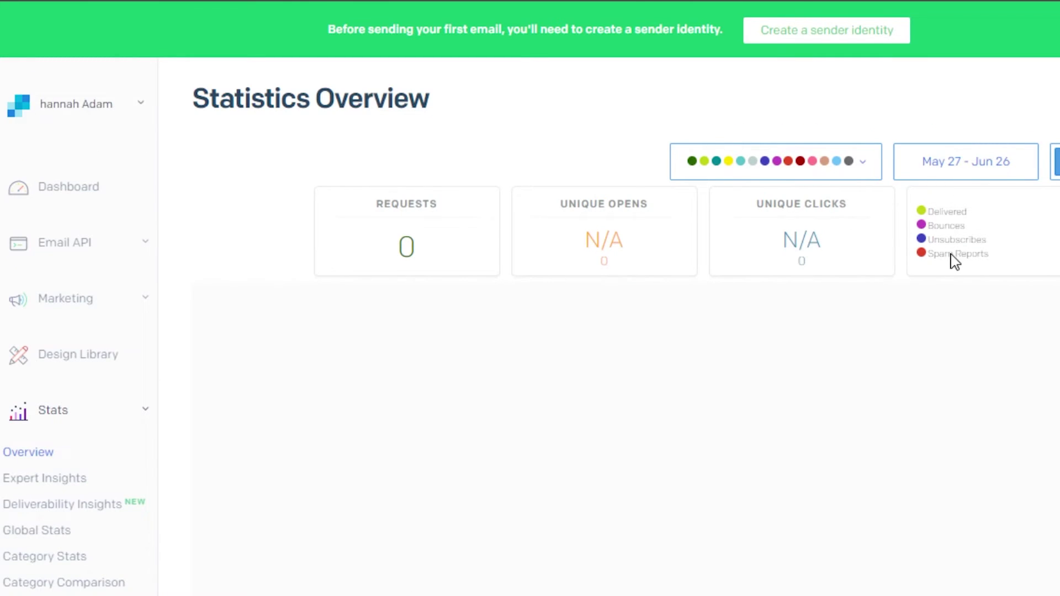
left_click(864, 163)
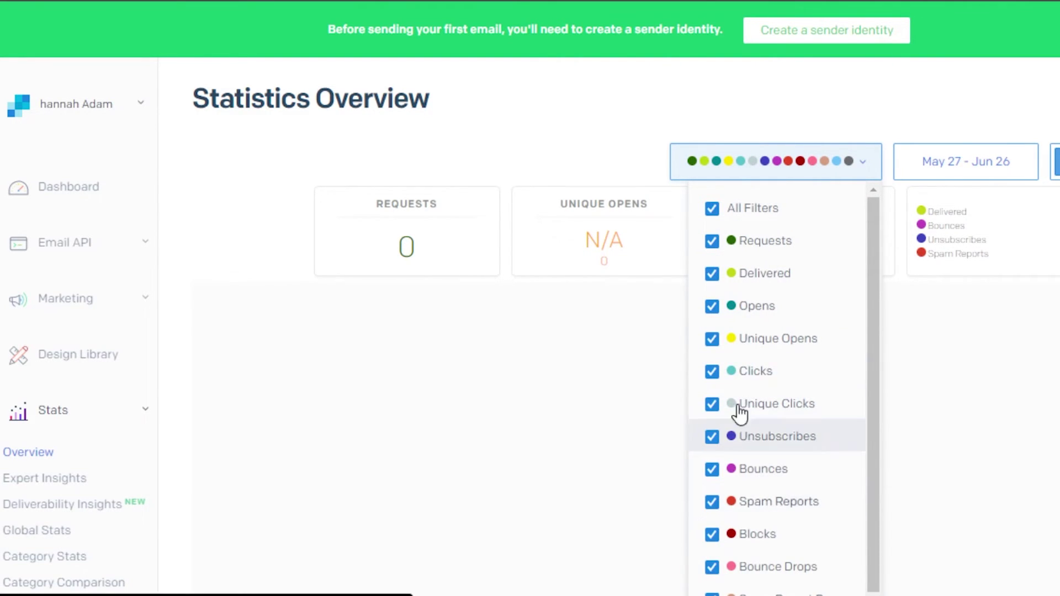
left_click(924, 367)
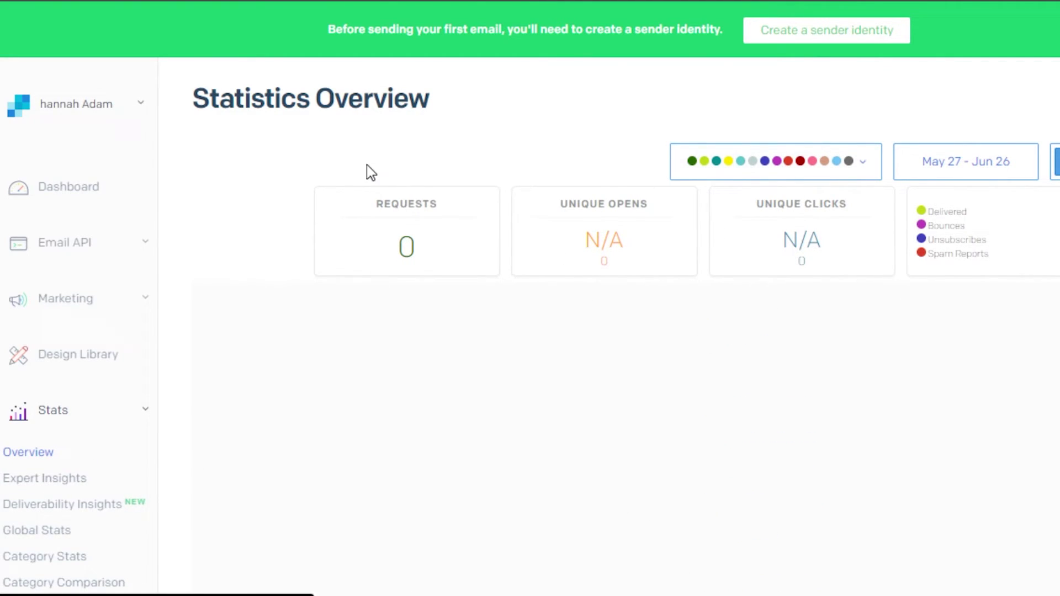
Expand the Settings section and return to the dashboard's getting-started guide
scroll(760, 426, "down", 5)
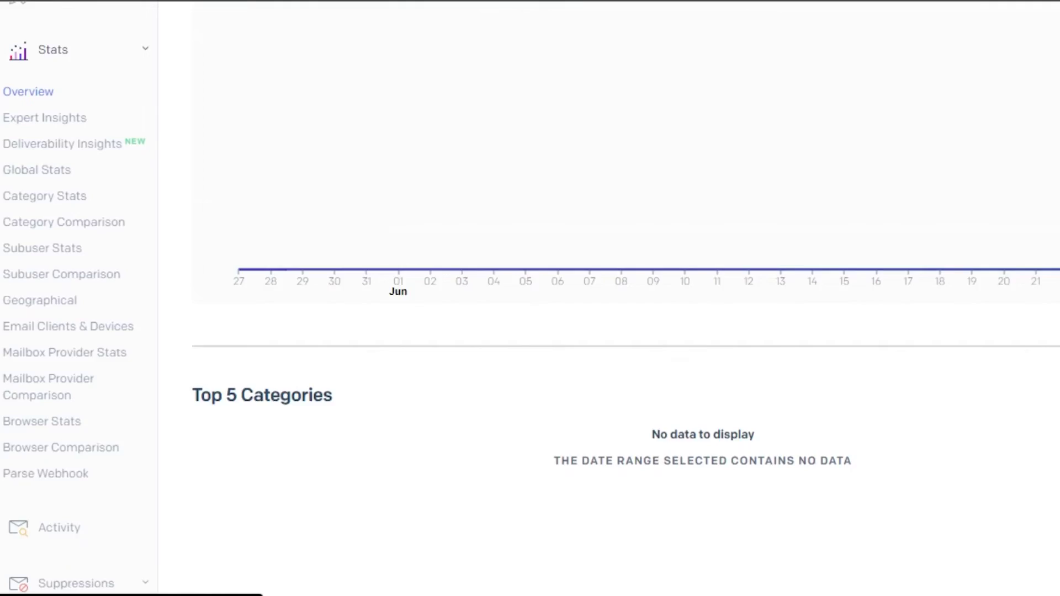
scroll(534, 516, "down", 3)
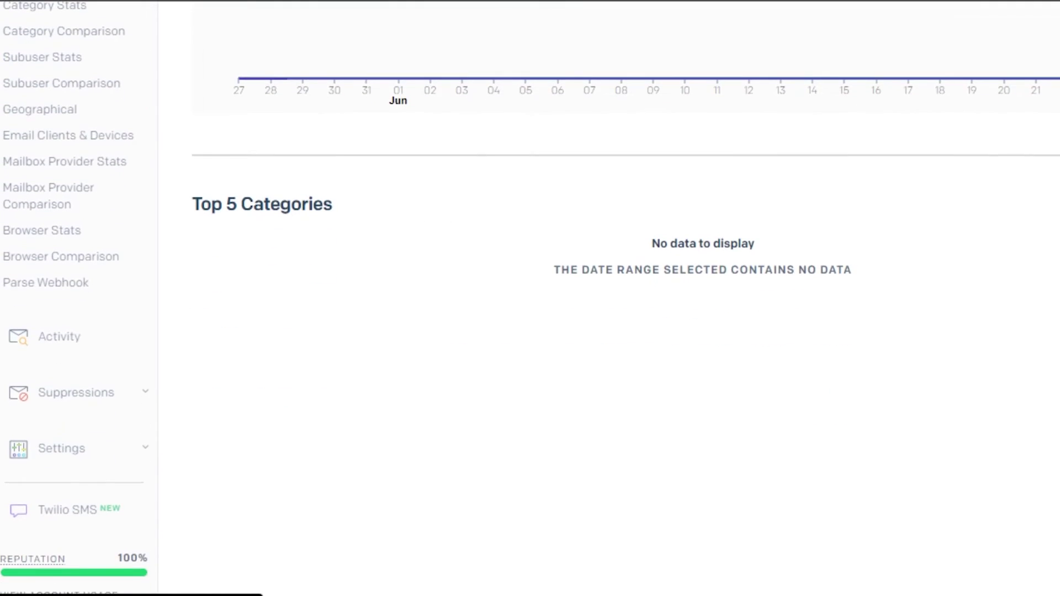
left_click(55, 462)
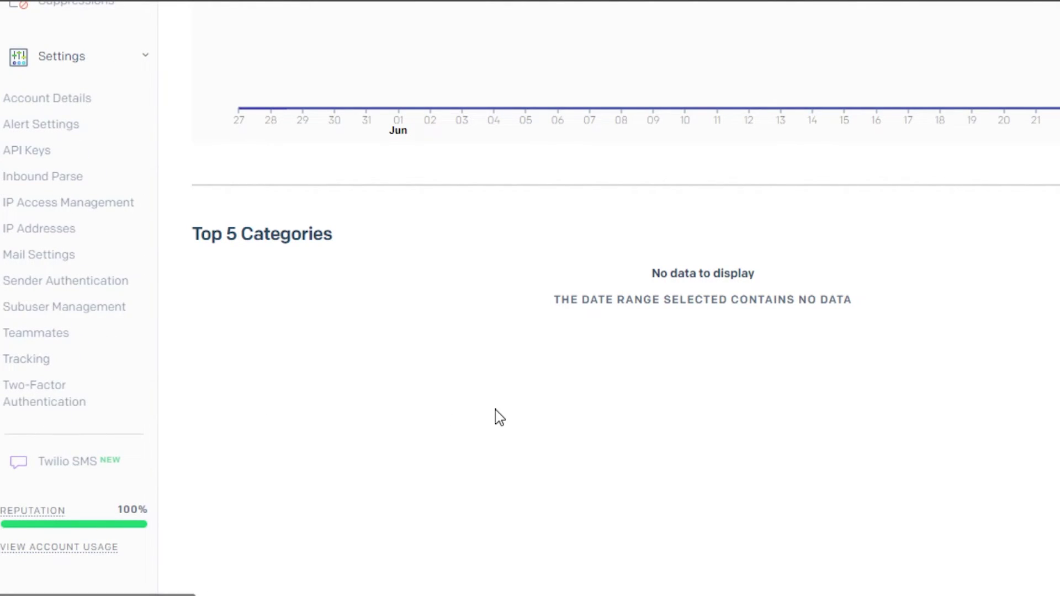
scroll(214, 135, "up", 10)
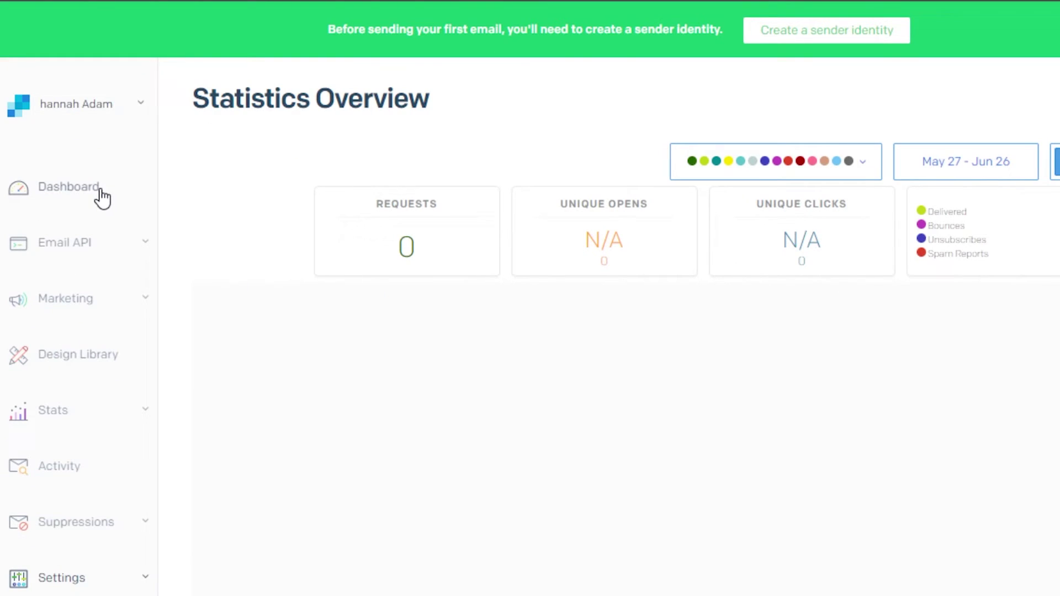
scroll(104, 196, "down", 1)
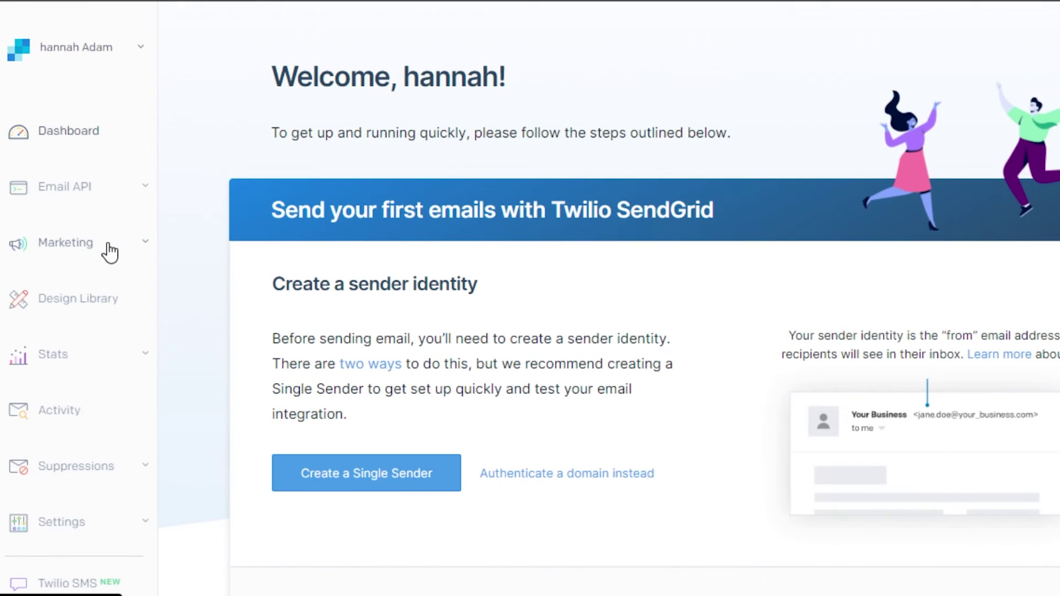
Expand the sidebar's Marketing section to reveal Automations, Contacts and Senders
left_click(110, 252)
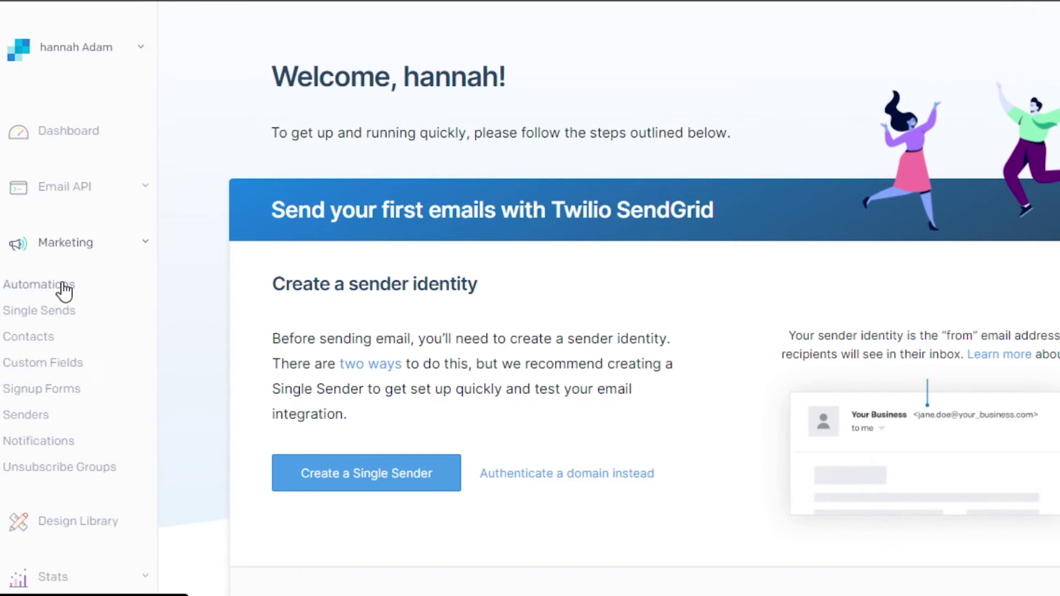